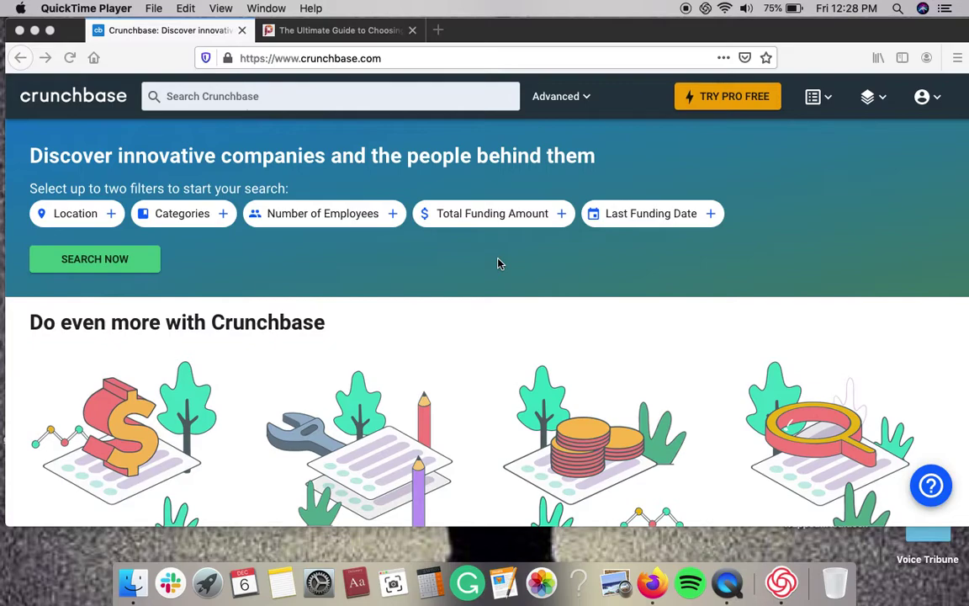
- Search for companies located in the United States with 51-100 employees
left_click(554, 243)
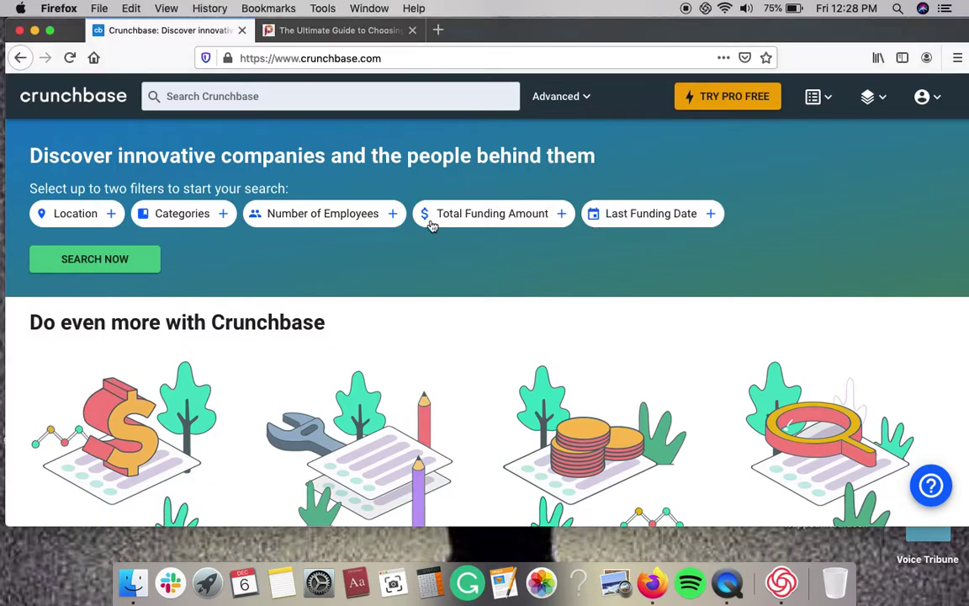
left_click(98, 217)
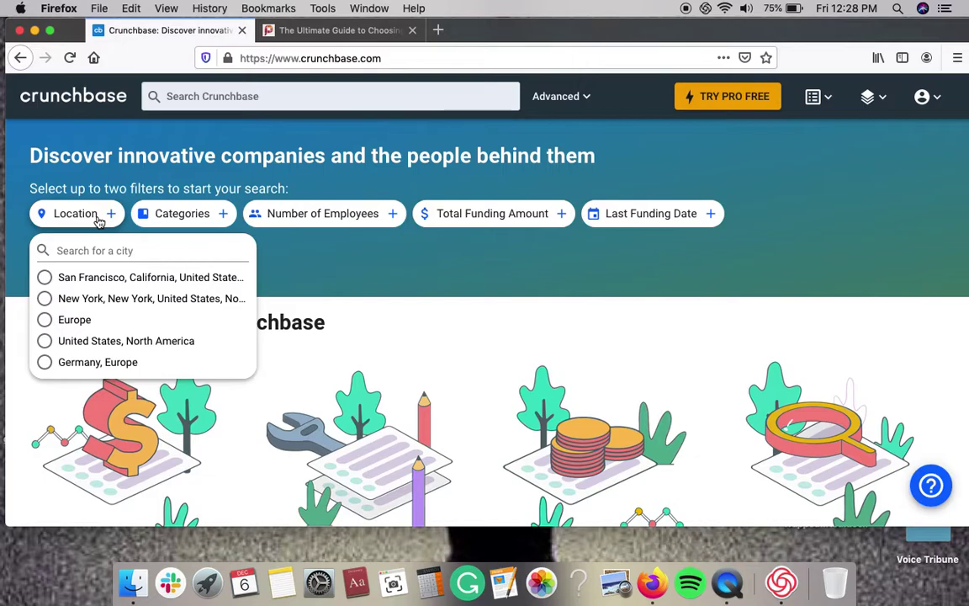
left_click(113, 345)
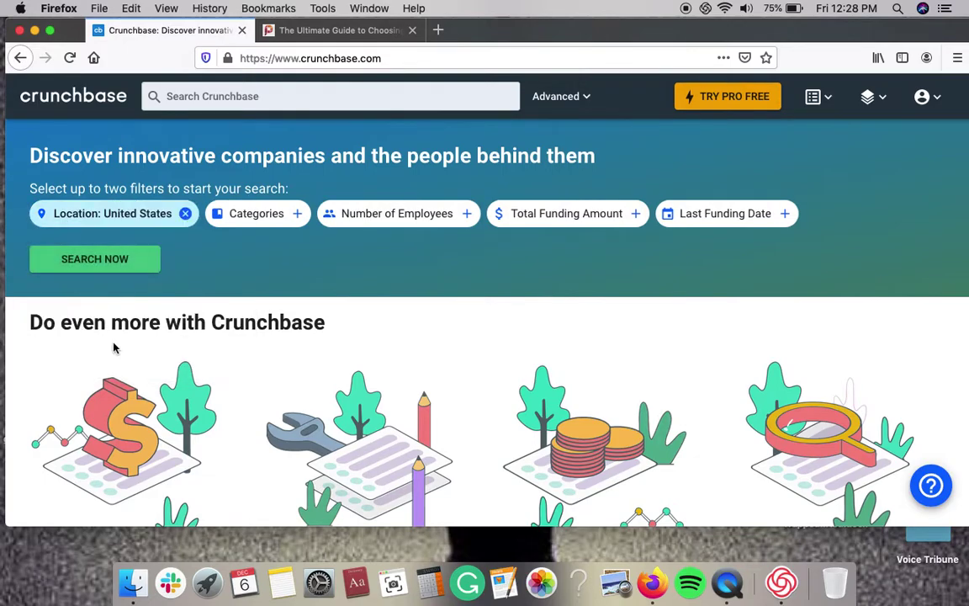
left_click(371, 217)
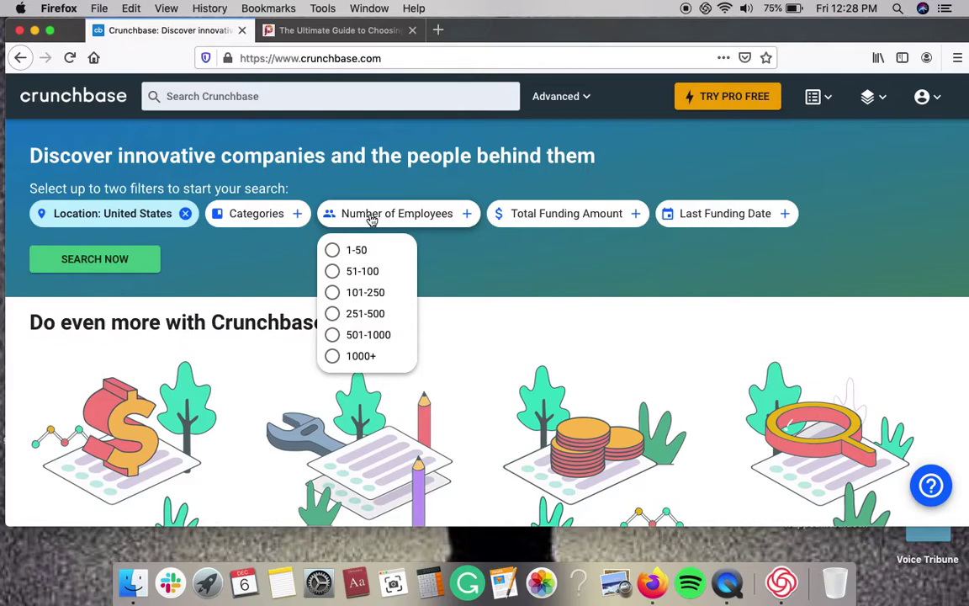
left_click(367, 271)
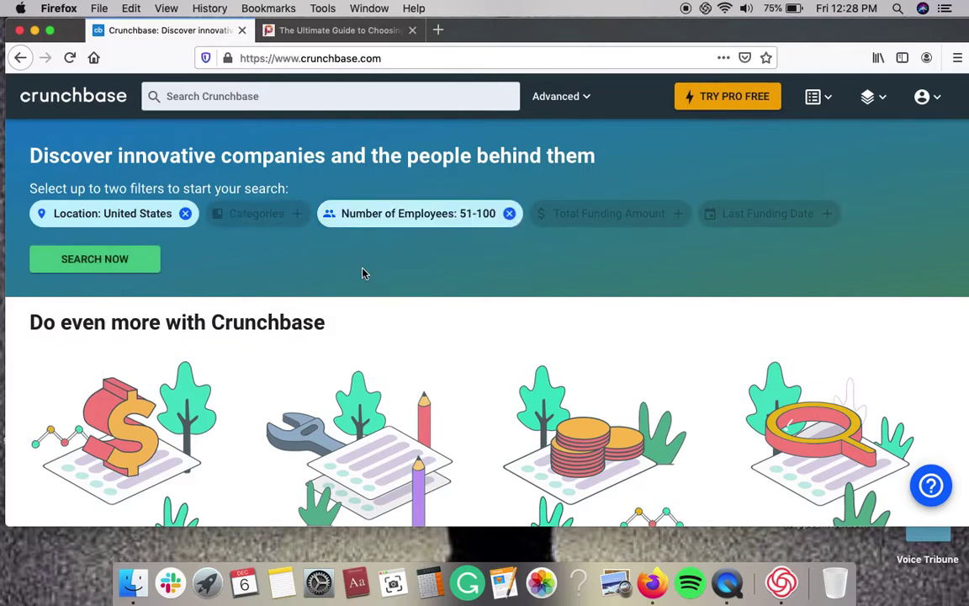
left_click(132, 265)
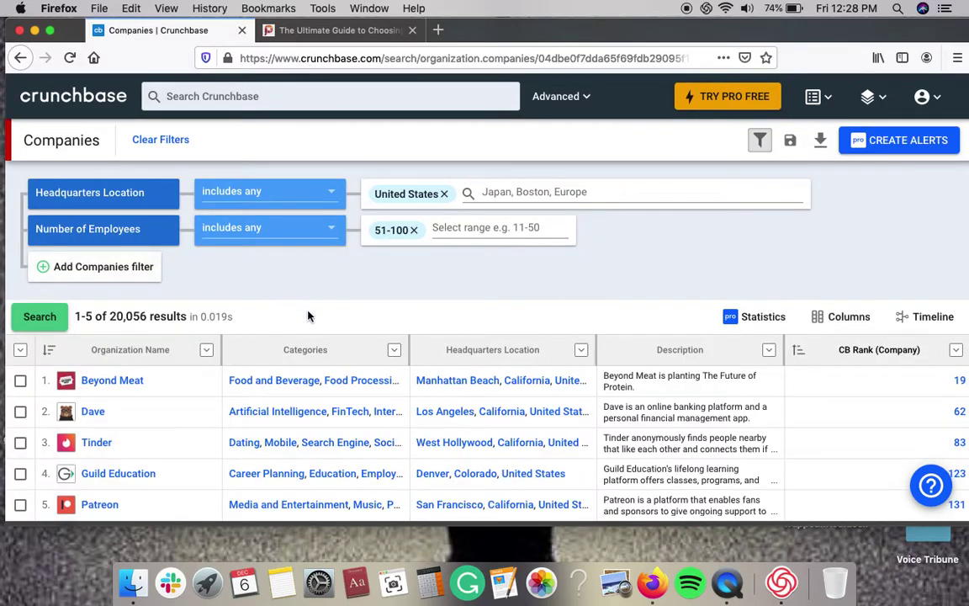
- Look through the listed companies and open Patreon's company profile
scroll(339, 383, "down", 1)
scroll(338, 382, "down", 5)
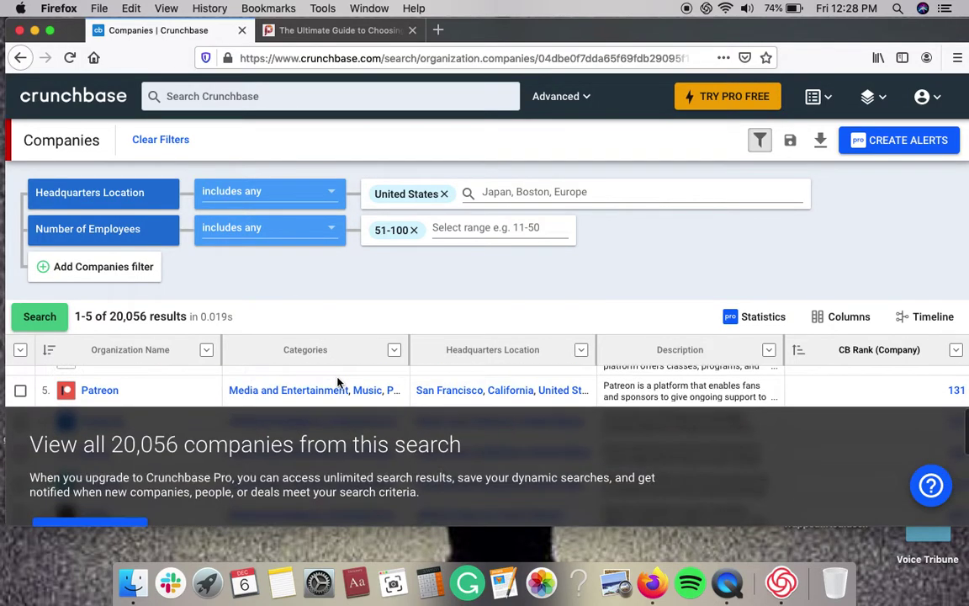
scroll(338, 383, "up", 5)
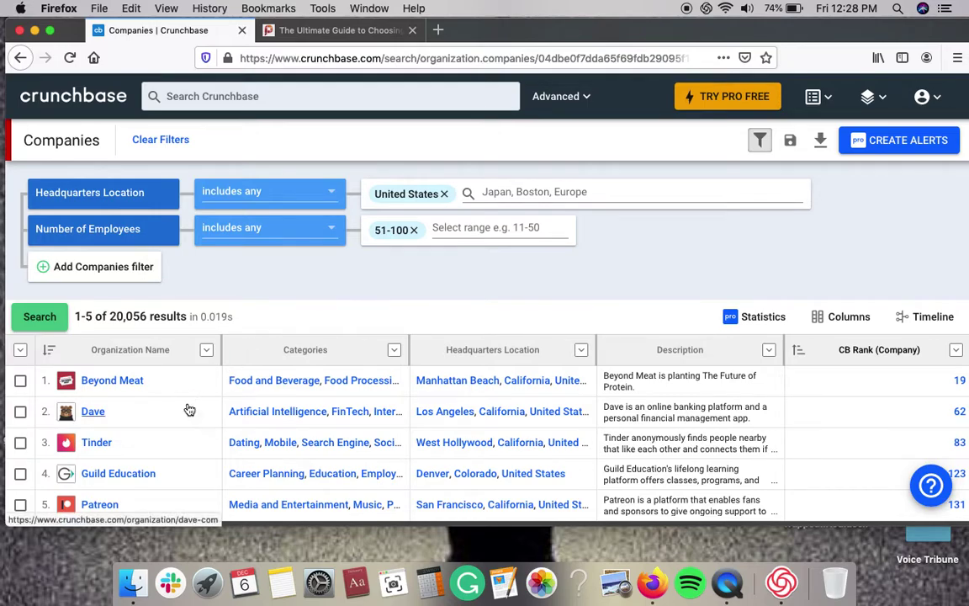
scroll(188, 454, "down", 1)
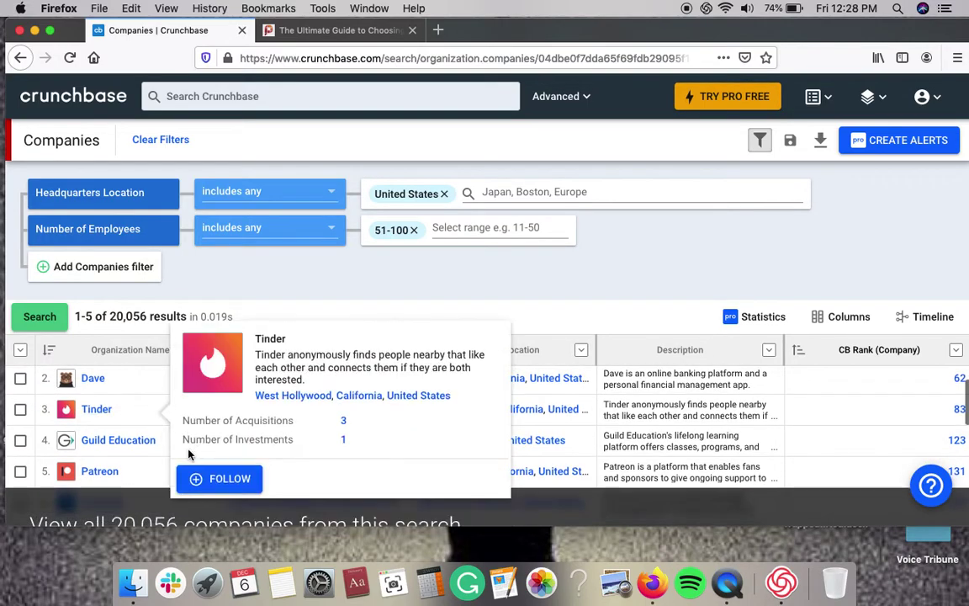
left_click(107, 478)
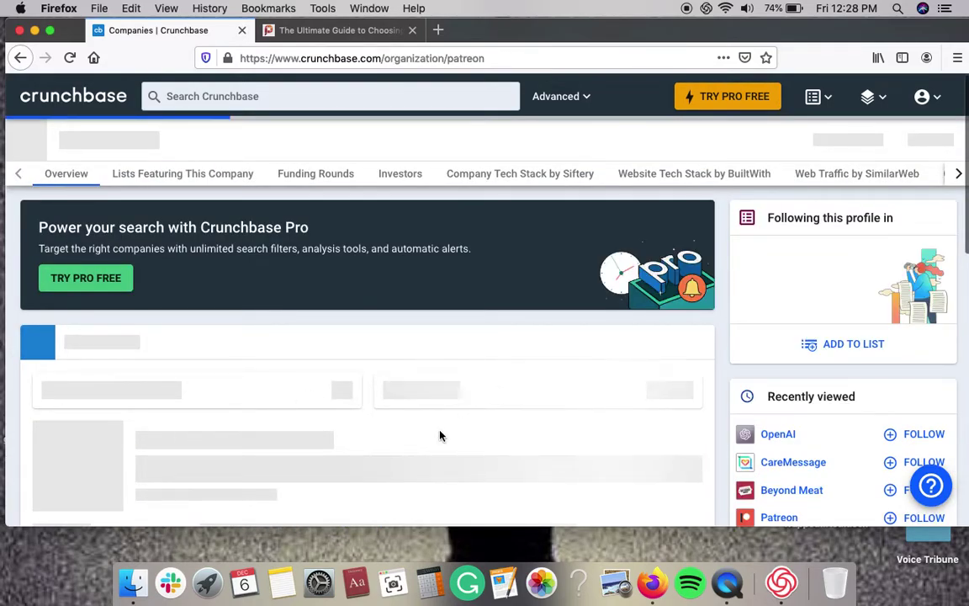
scroll(439, 435, "down", 1)
scroll(439, 435, "down", 1)
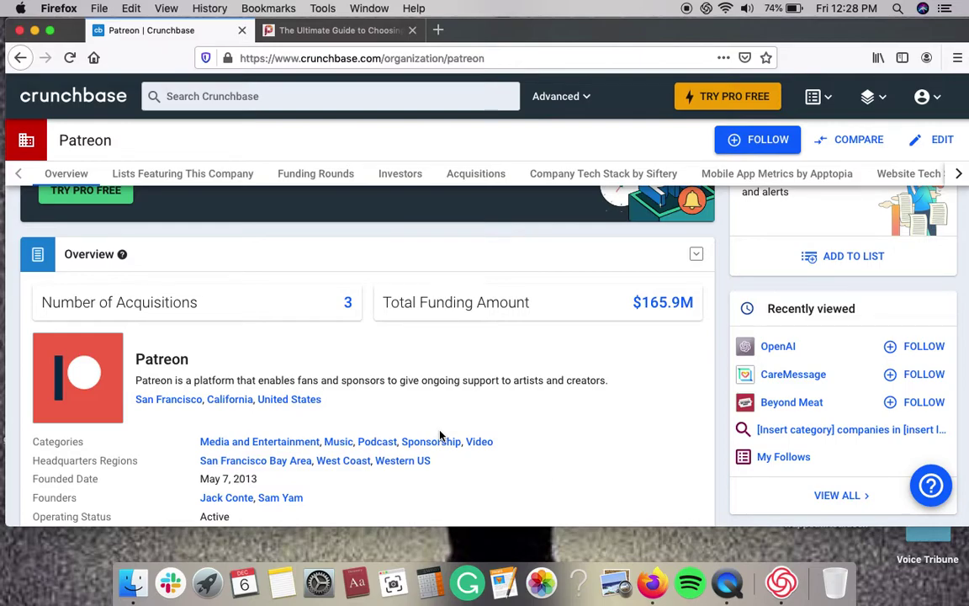
scroll(439, 435, "down", 3)
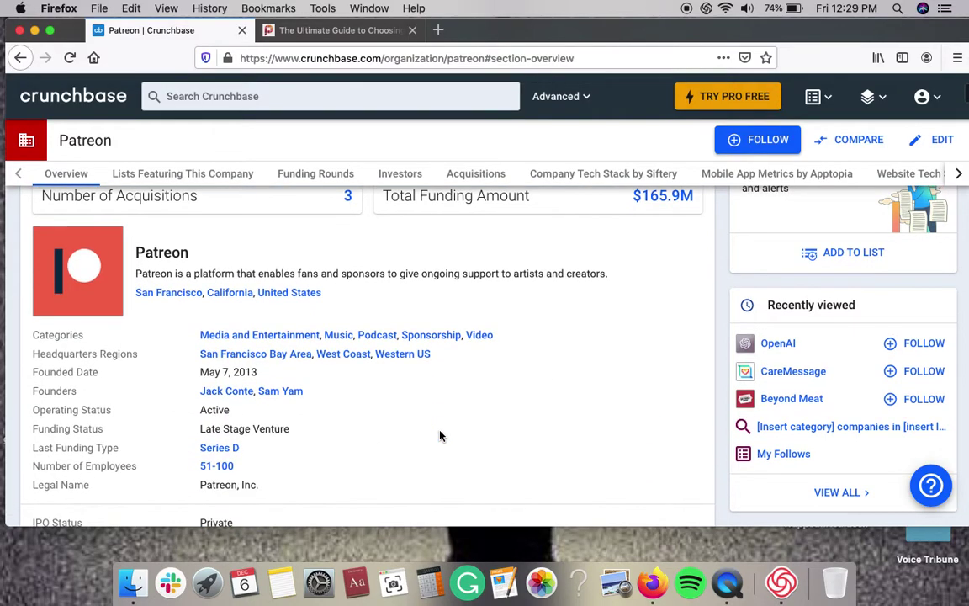
scroll(440, 435, "down", 1)
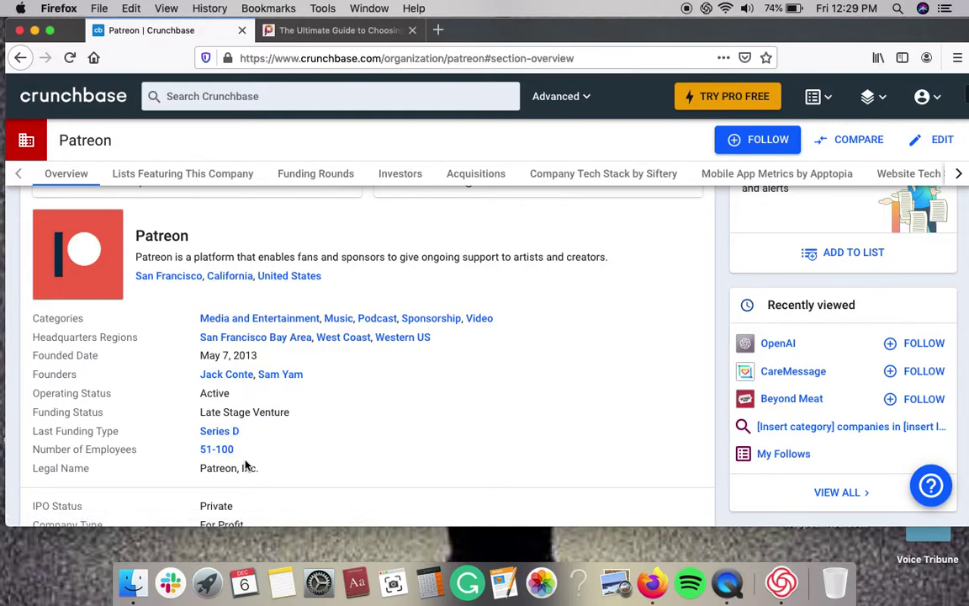
scroll(245, 461, "down", 1)
scroll(245, 461, "down", 3)
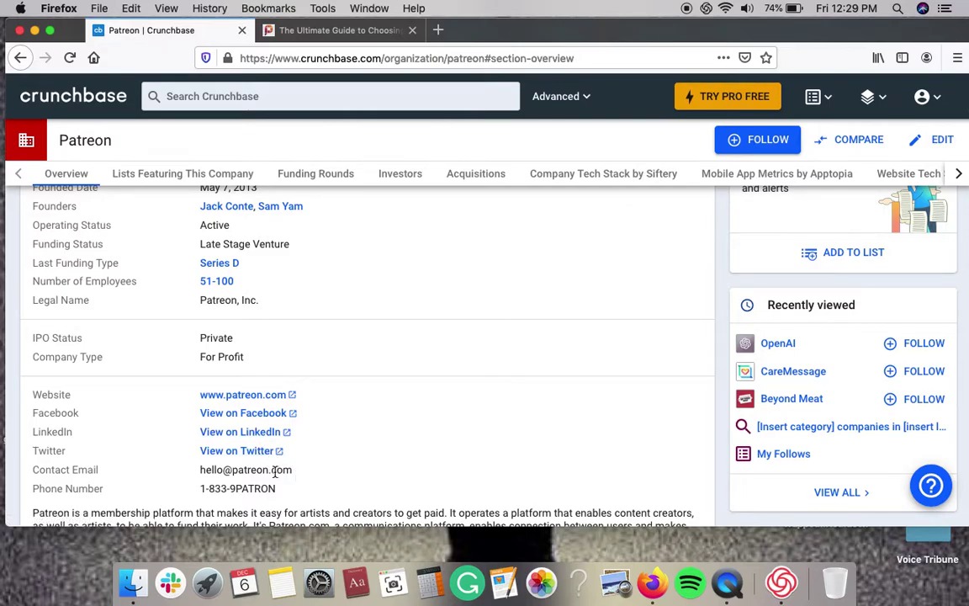
scroll(263, 488, "down", 1)
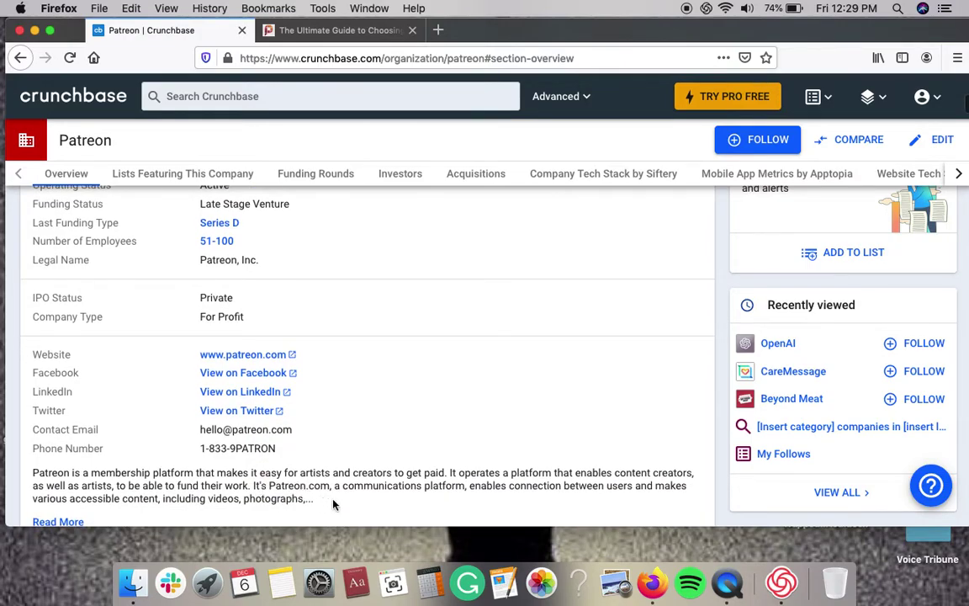
scroll(333, 504, "up", 1)
scroll(333, 504, "up", 4)
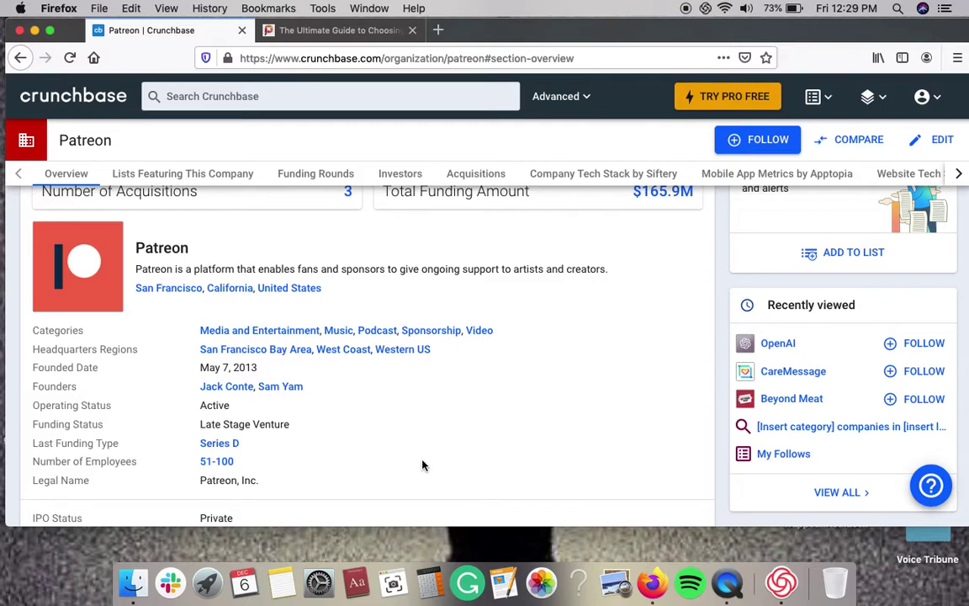
scroll(423, 465, "down", 4)
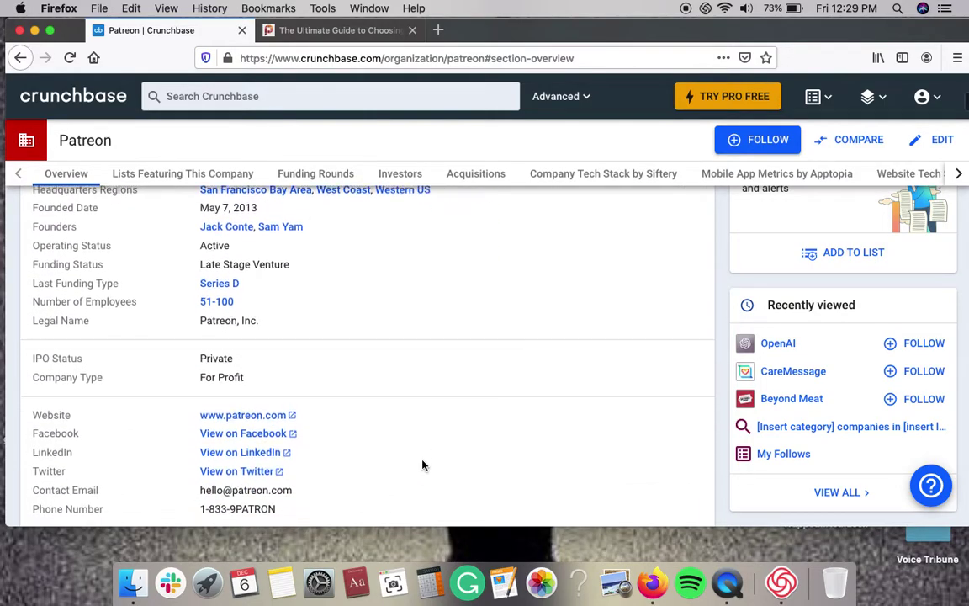
scroll(423, 465, "down", 1)
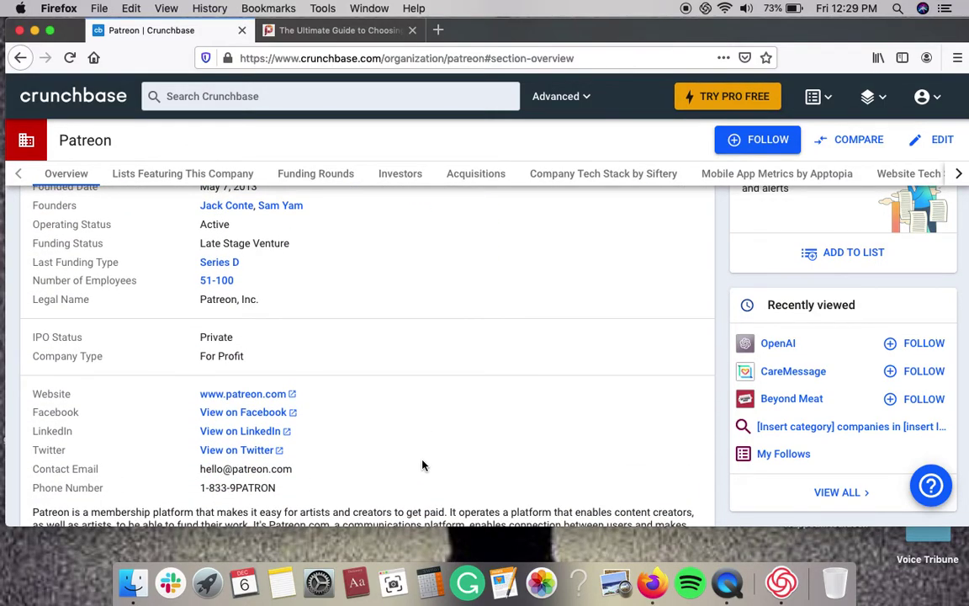
scroll(423, 465, "down", 1)
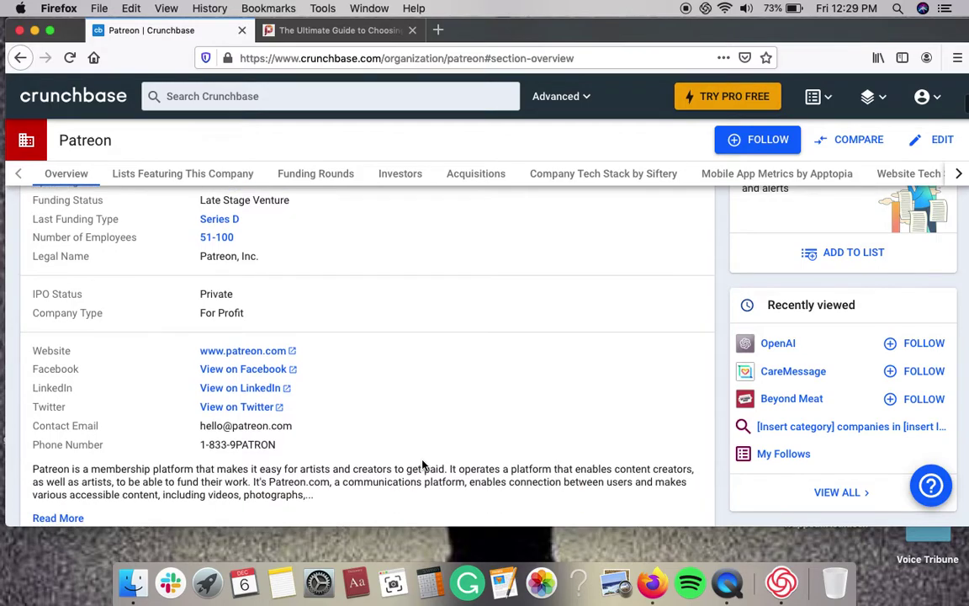
scroll(423, 465, "up", 6)
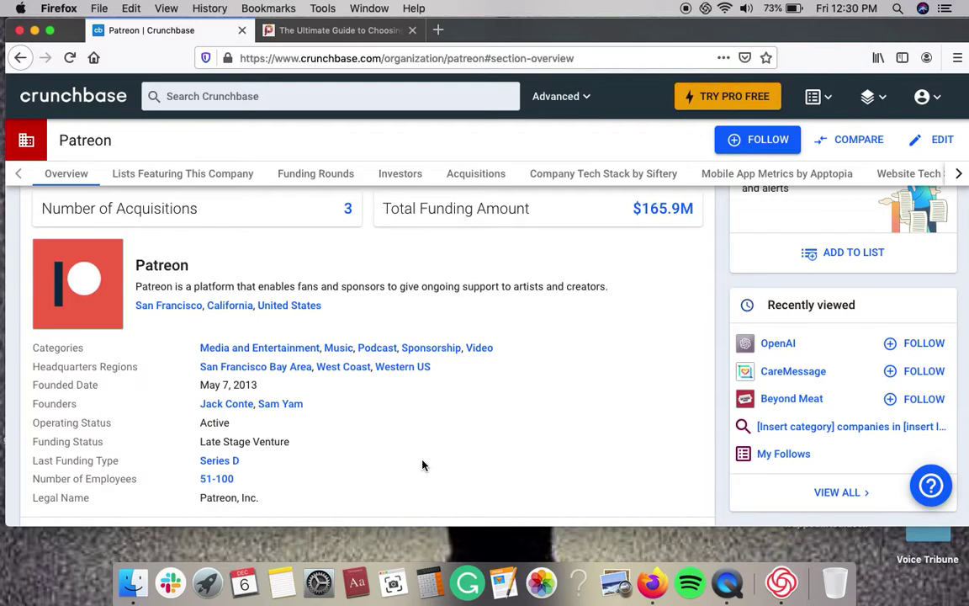
scroll(422, 466, "up", 4)
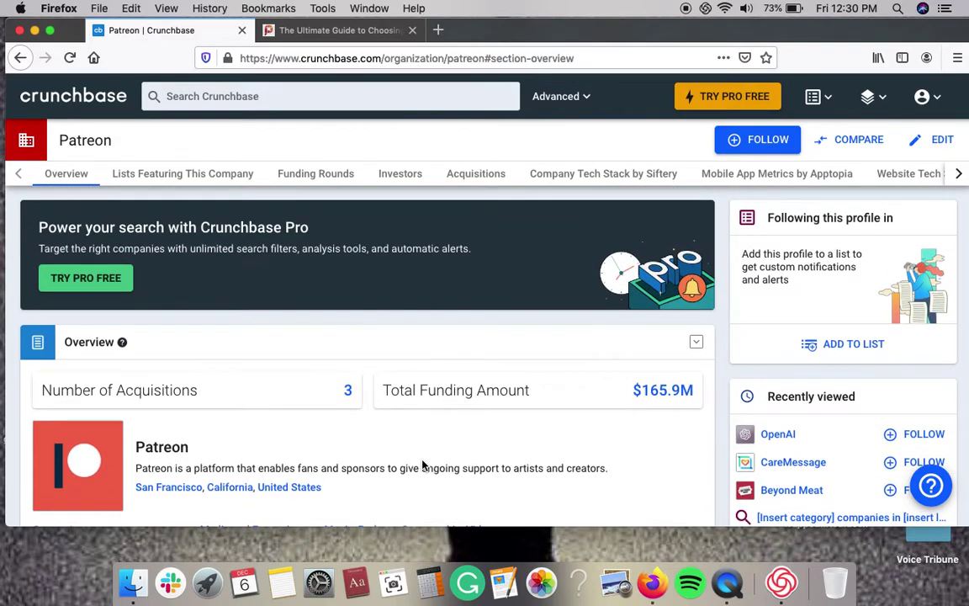
scroll(422, 465, "down", 5)
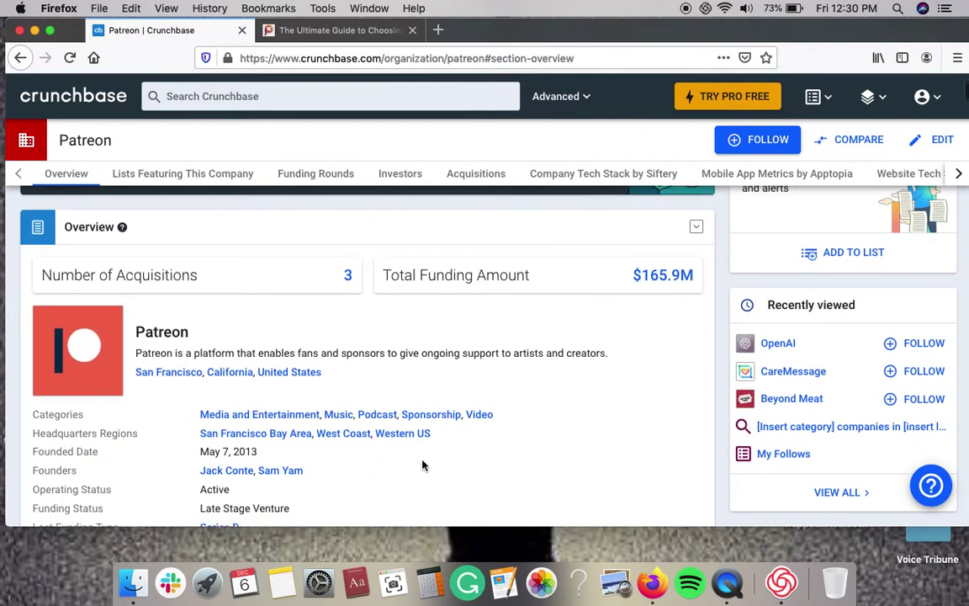
scroll(422, 465, "up", 5)
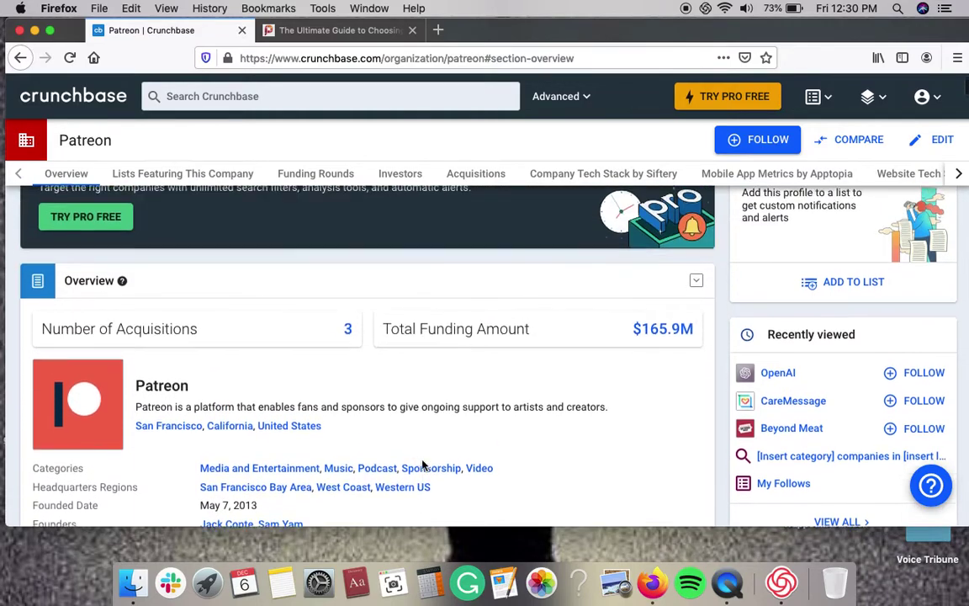
- Return to the company search results and remove the Number of Employees and Headquarters Location filters
left_click(21, 57)
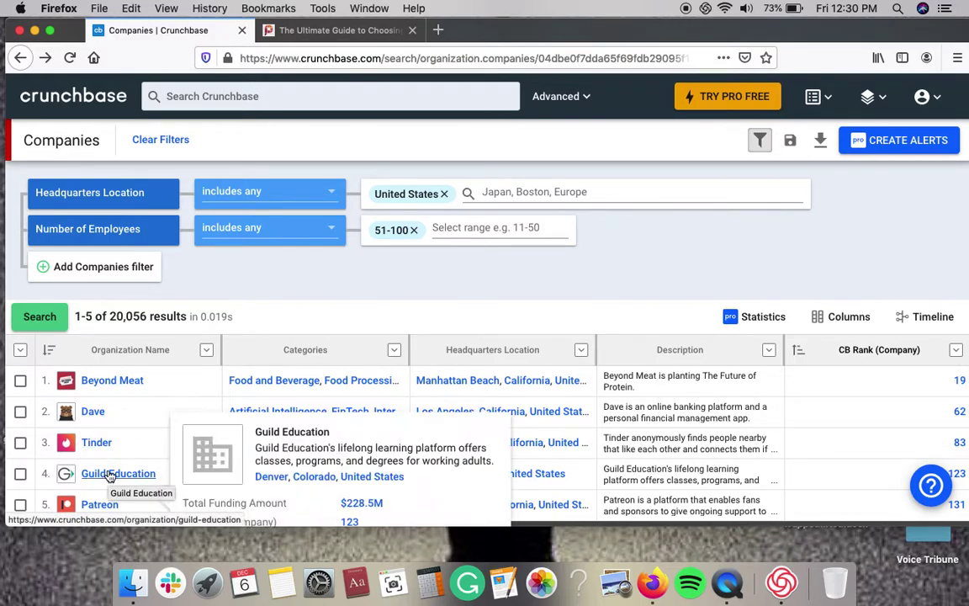
mouse_move(125, 390)
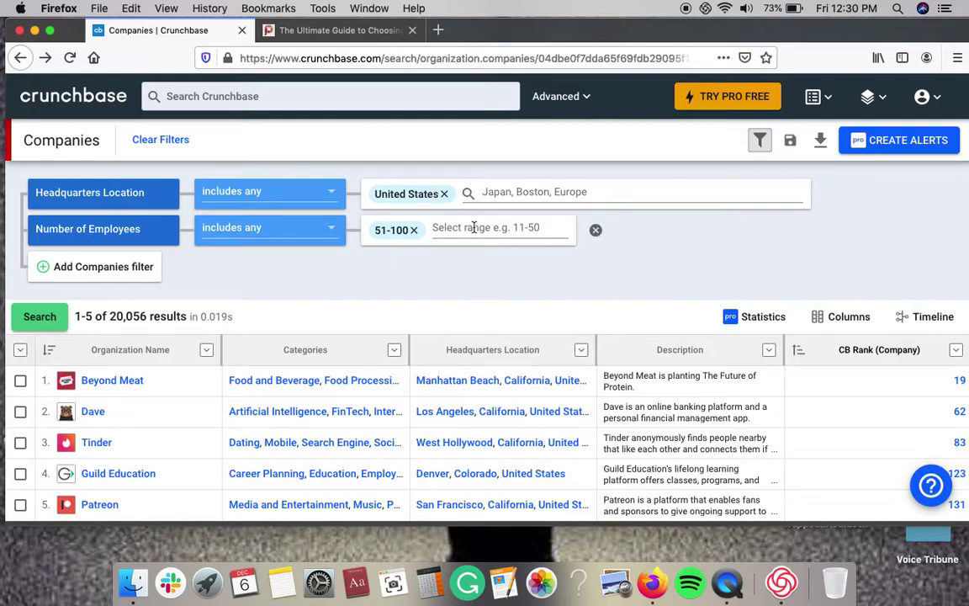
left_click(596, 231)
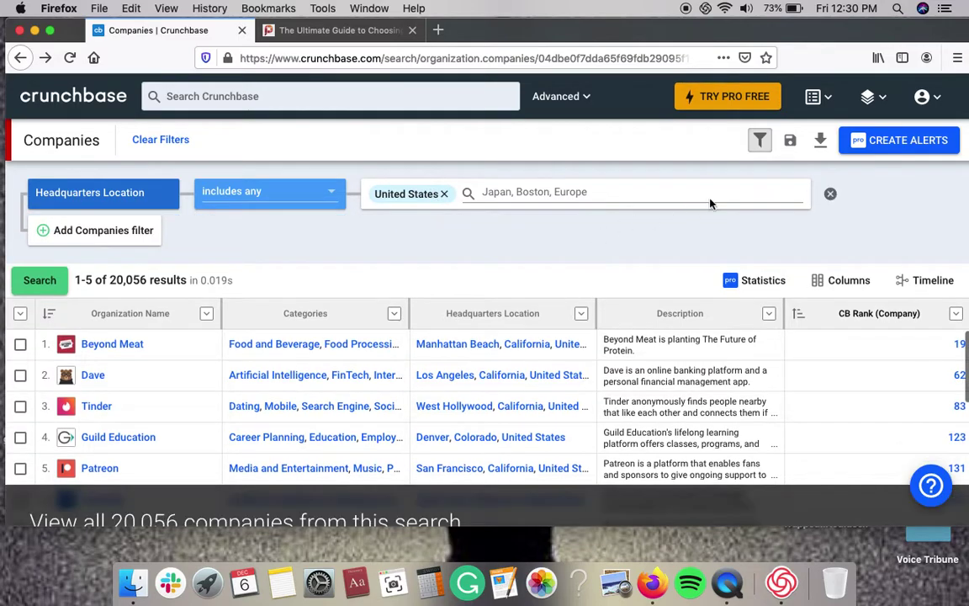
left_click(831, 194)
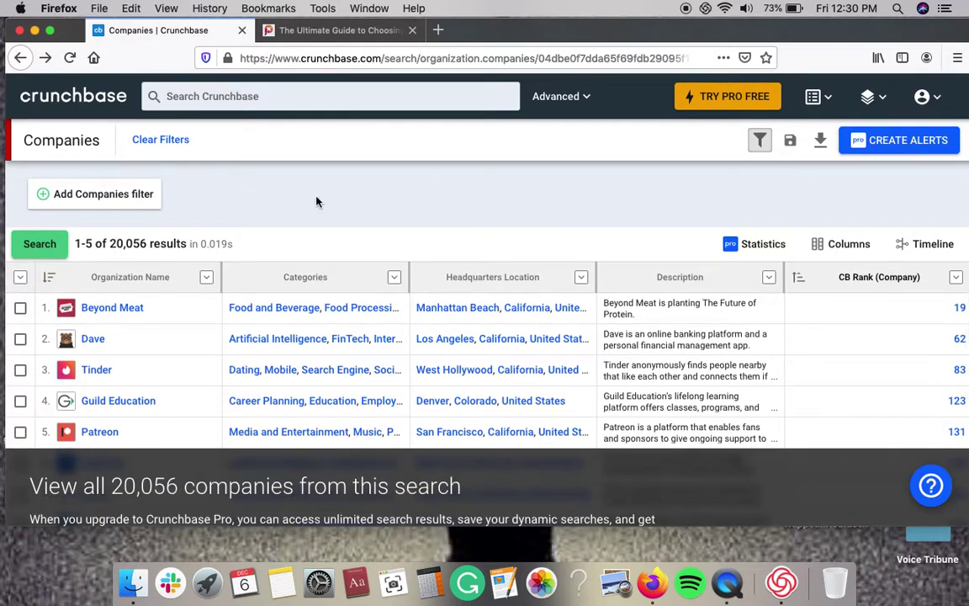
- Add a Company Type filter from the basic information filters and set it to include Non-profit
left_click(104, 196)
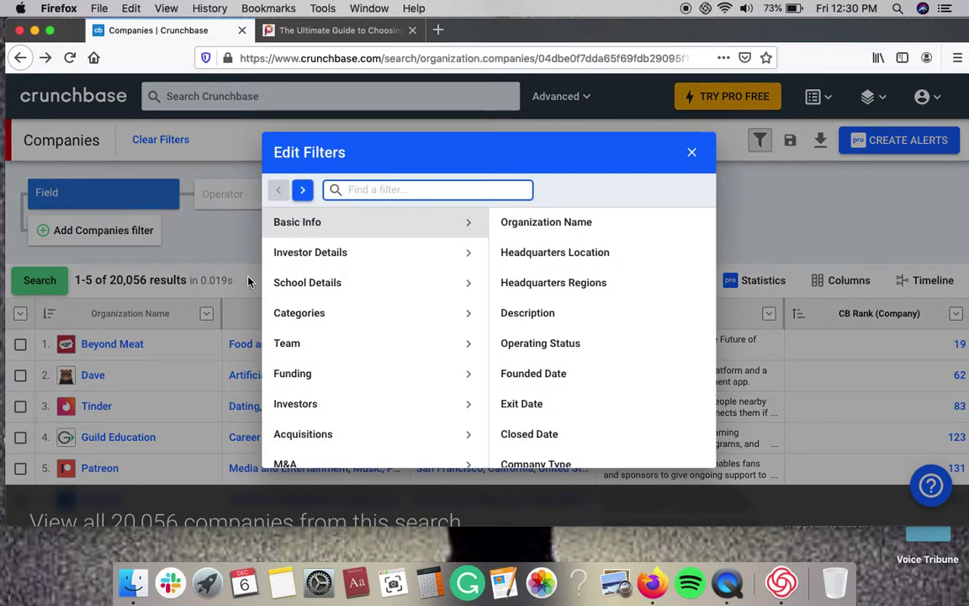
scroll(521, 359, "down", 2)
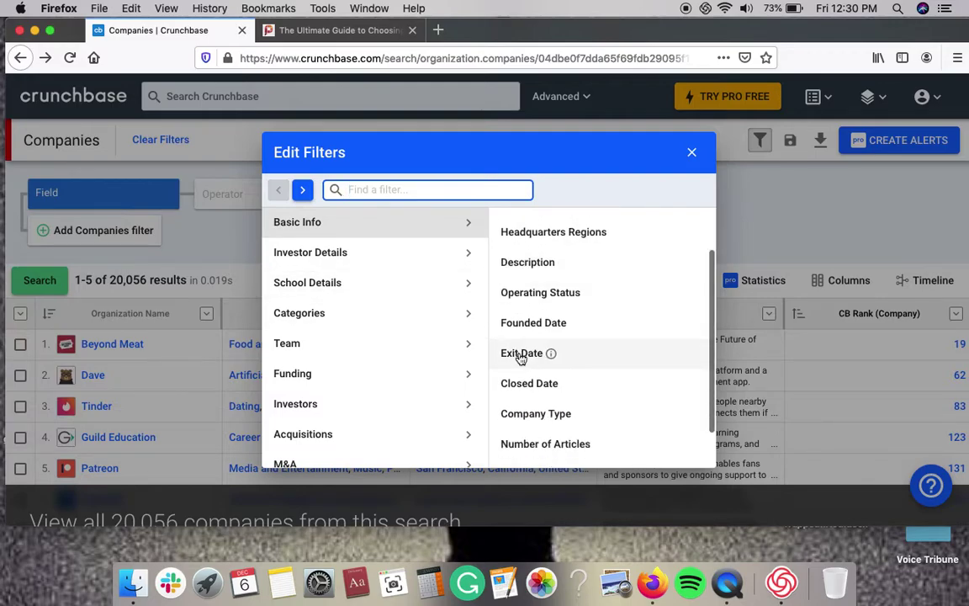
left_click(521, 412)
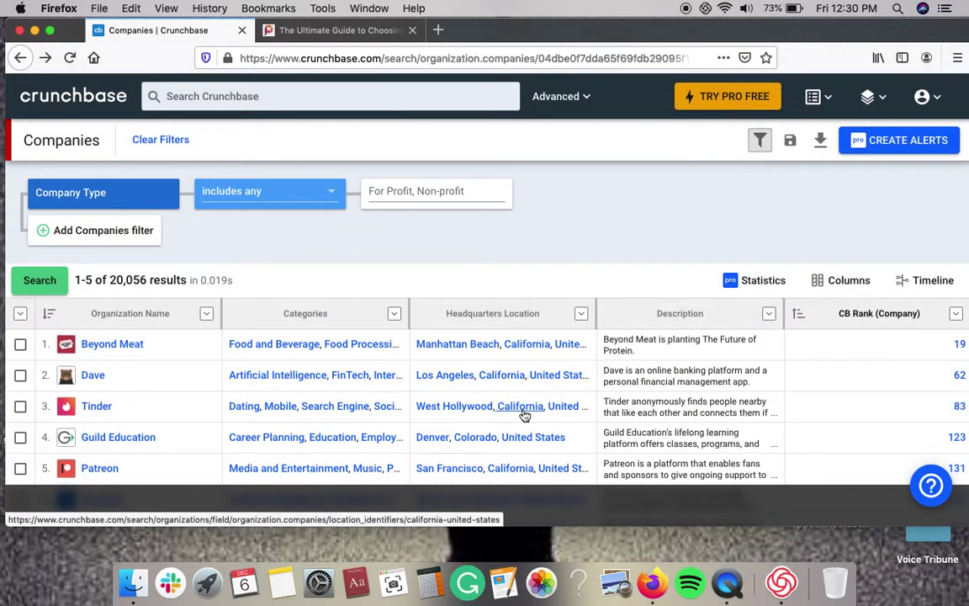
left_click(451, 192)
left_click(435, 242)
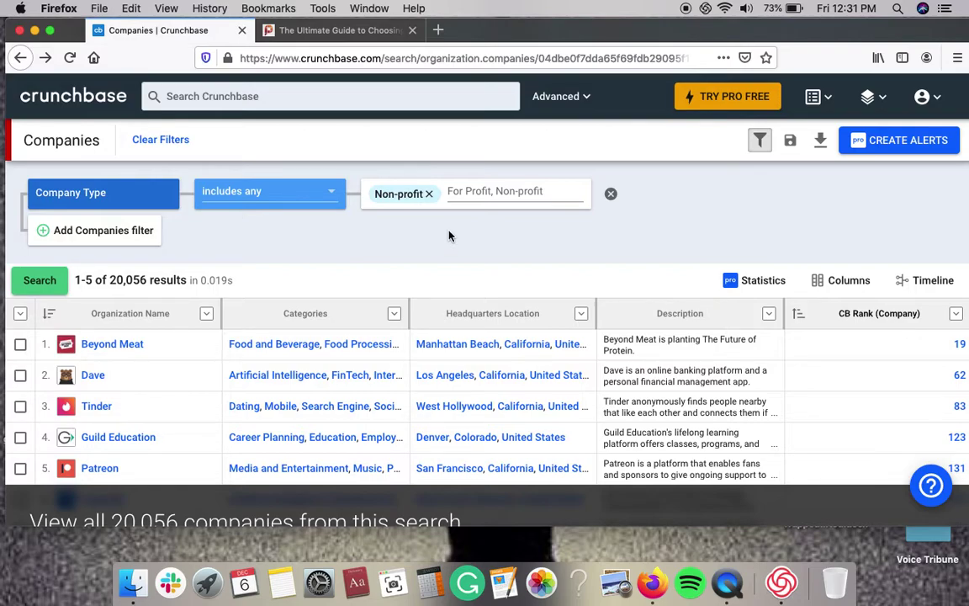
- Add a Number of Employees filter from the team filters and set its range to 51-100
left_click(117, 229)
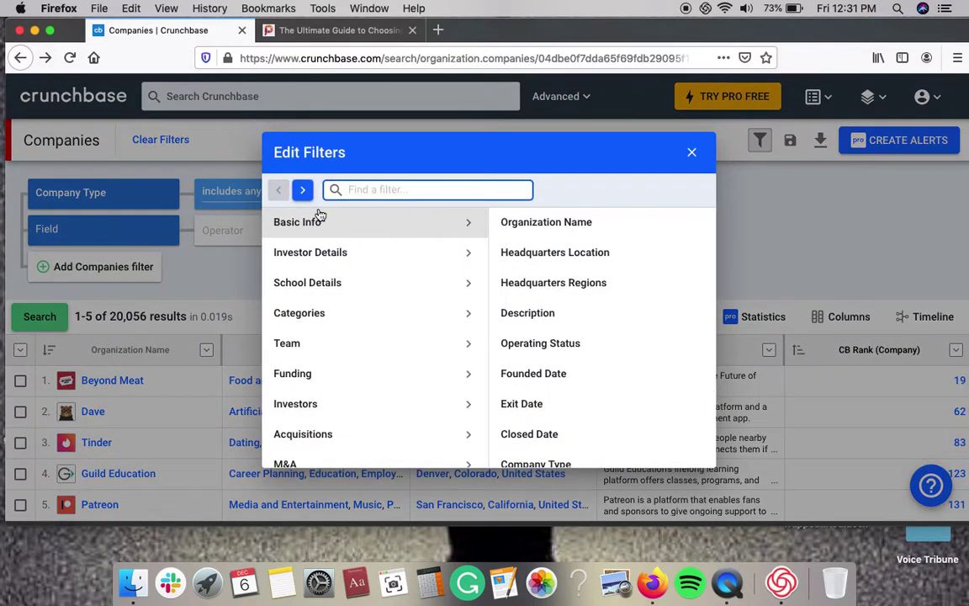
left_click(323, 343)
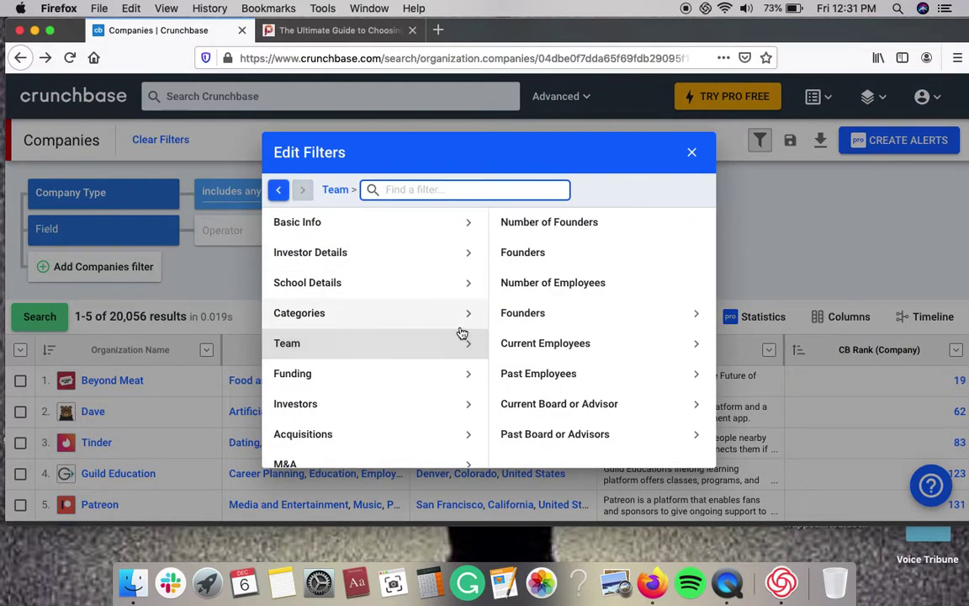
left_click(530, 289)
left_click(411, 227)
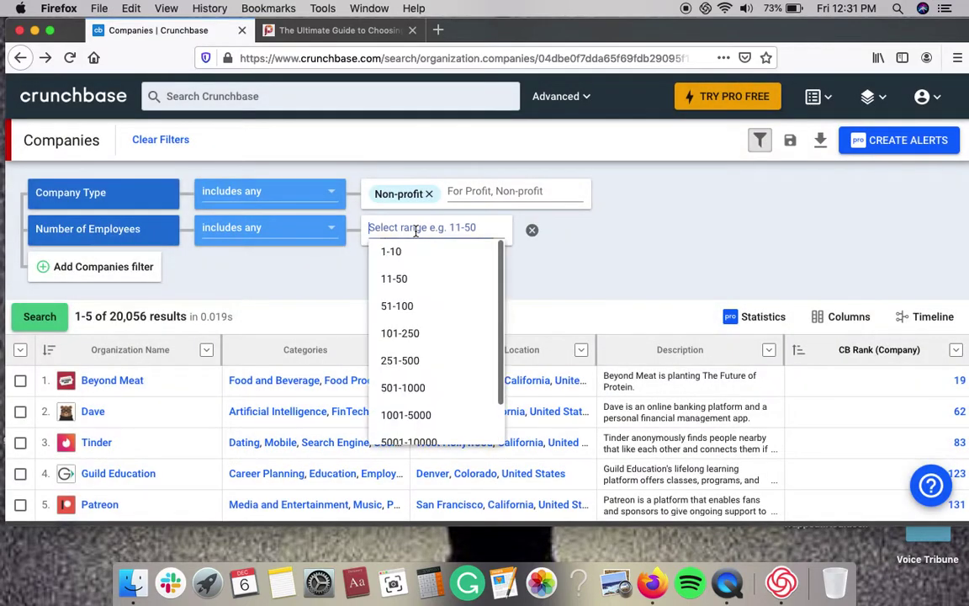
left_click(409, 305)
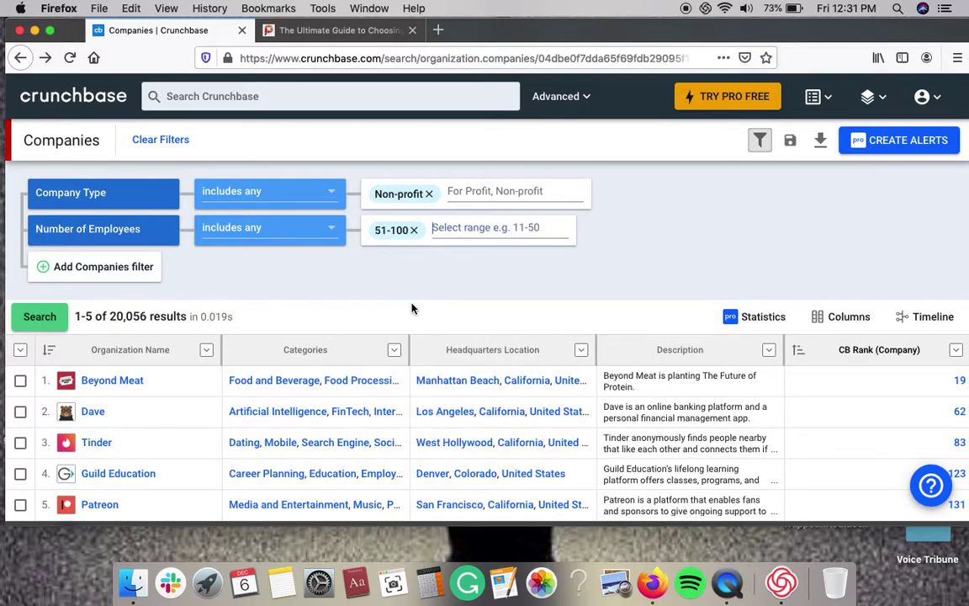
- Run the company search with the Non-profit and 51-100 employees filters and preview the first three organizations in the results
left_click(140, 279)
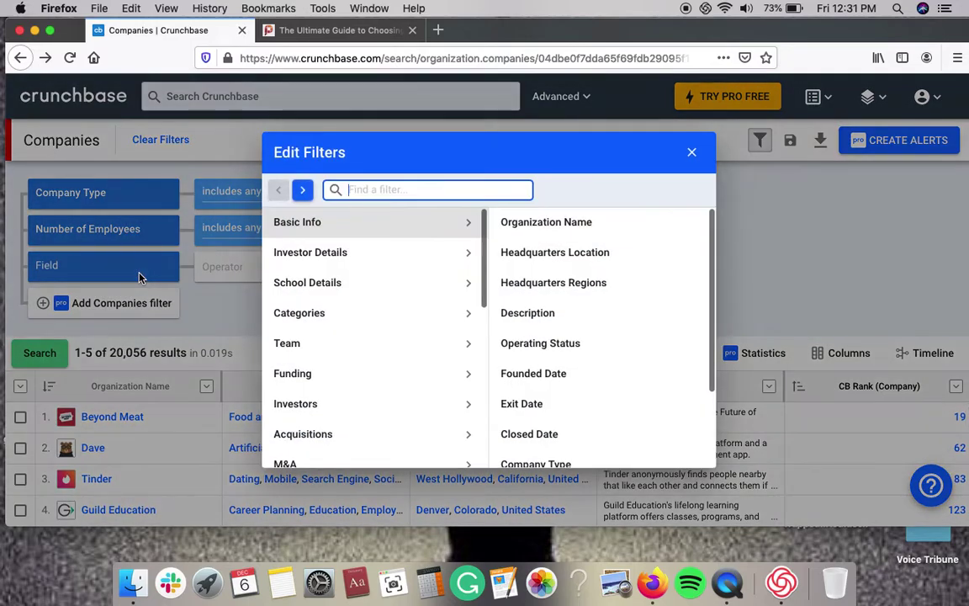
left_click(692, 154)
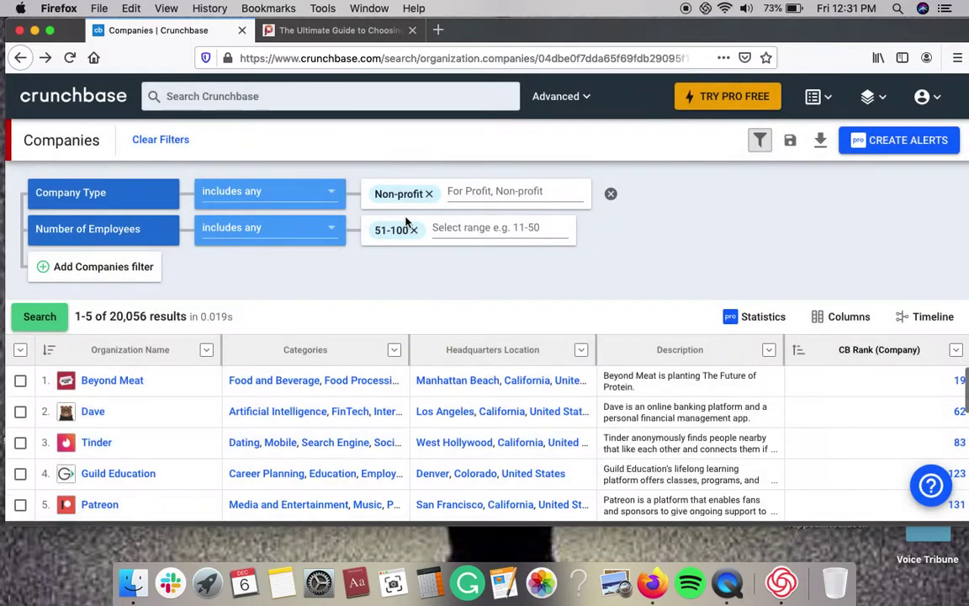
left_click(37, 317)
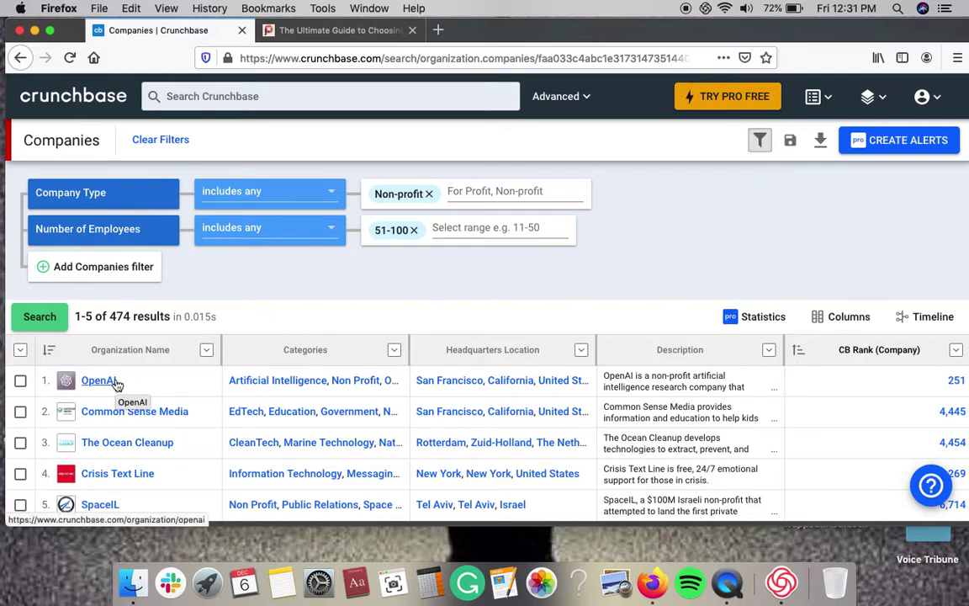
mouse_move(117, 384)
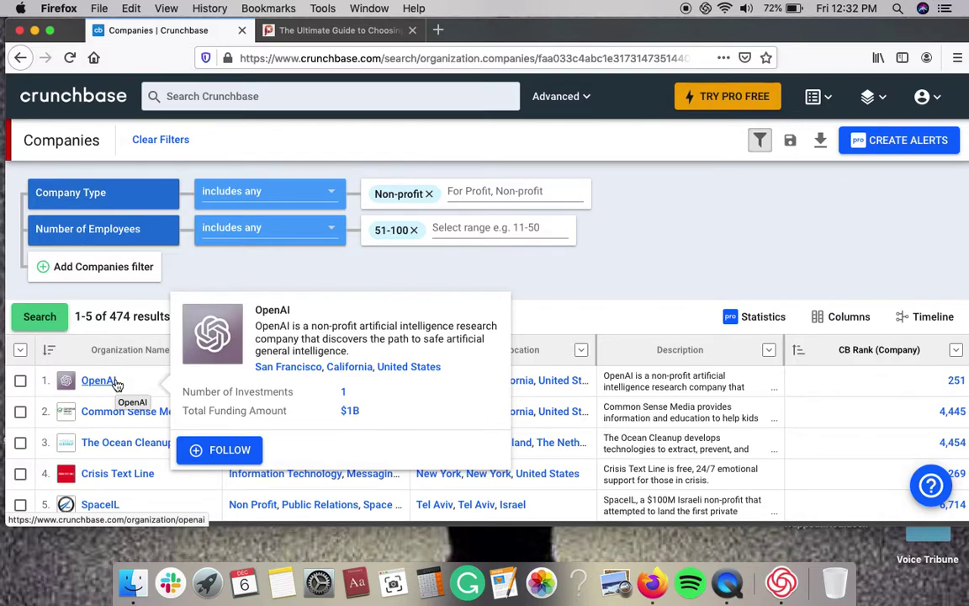
mouse_move(115, 411)
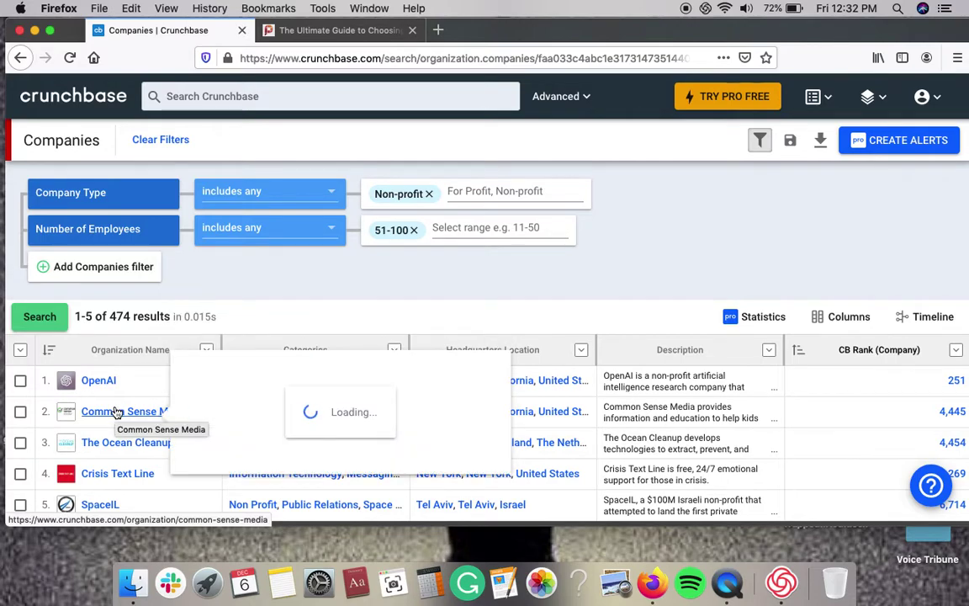
mouse_move(122, 445)
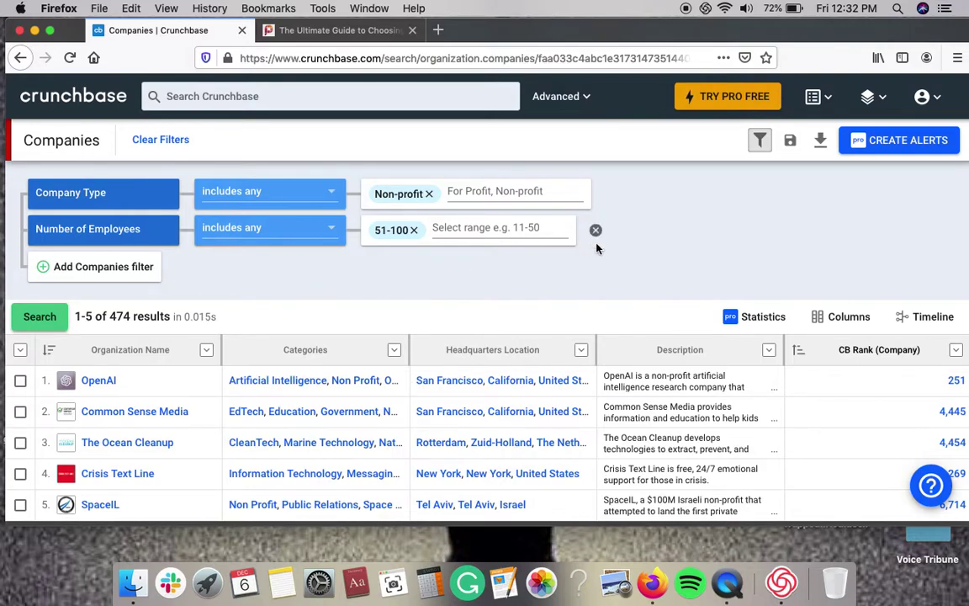
- Replace the Number of Employees and Company Type filters with a Category Groups filter that includes Health Care
left_click(597, 229)
left_click(610, 195)
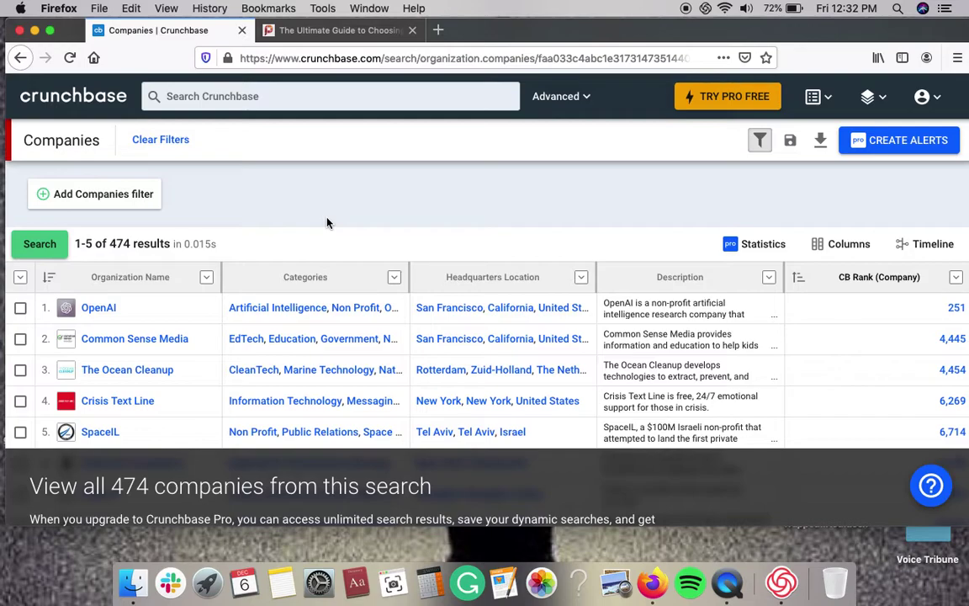
left_click(148, 196)
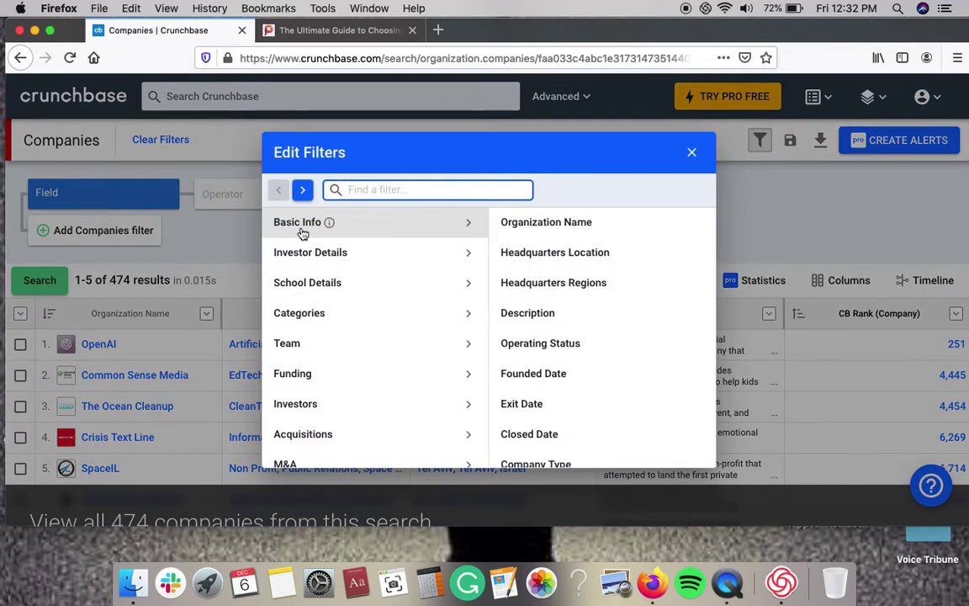
scroll(510, 364, "down", 1)
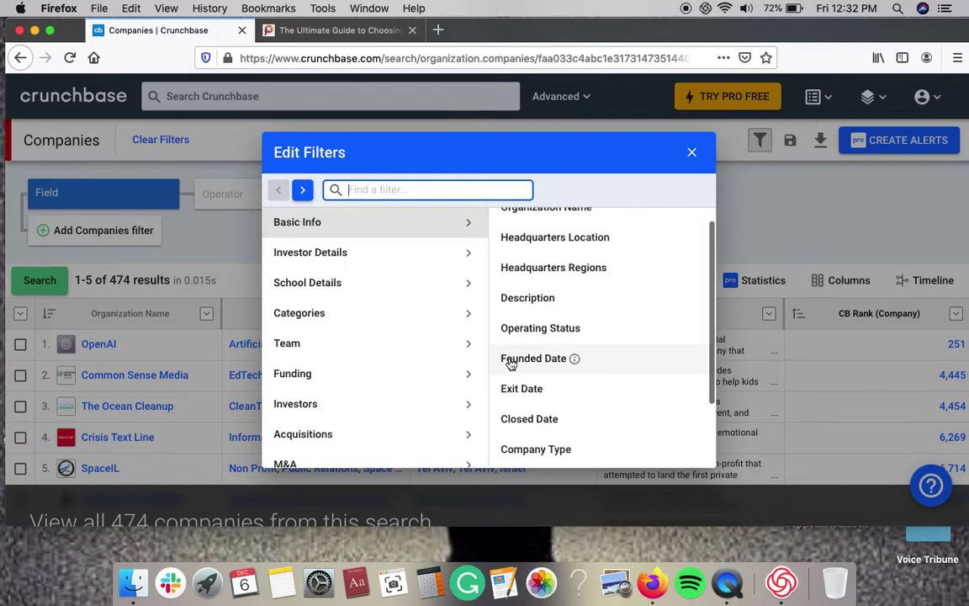
scroll(526, 328, "up", 1)
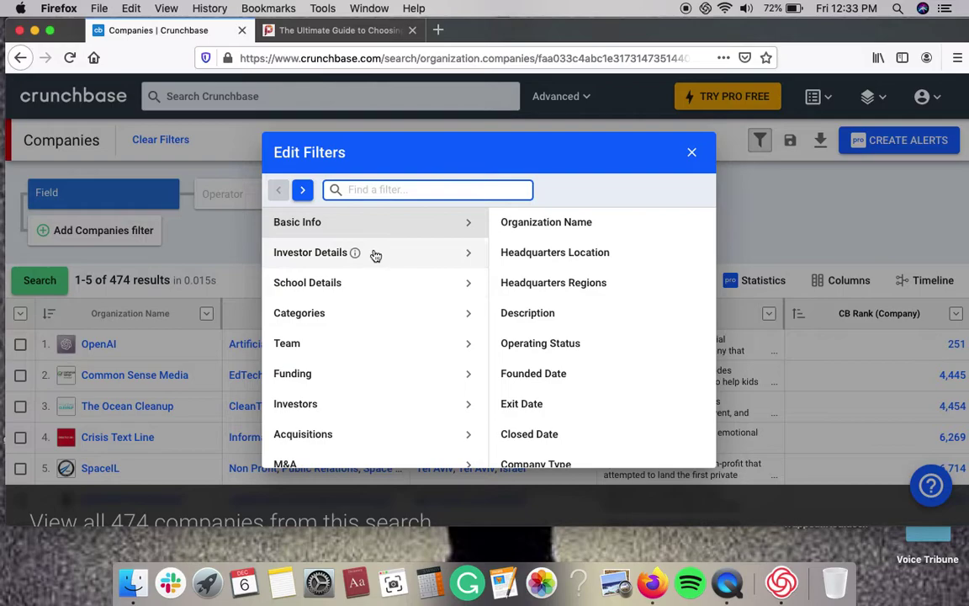
left_click(354, 325)
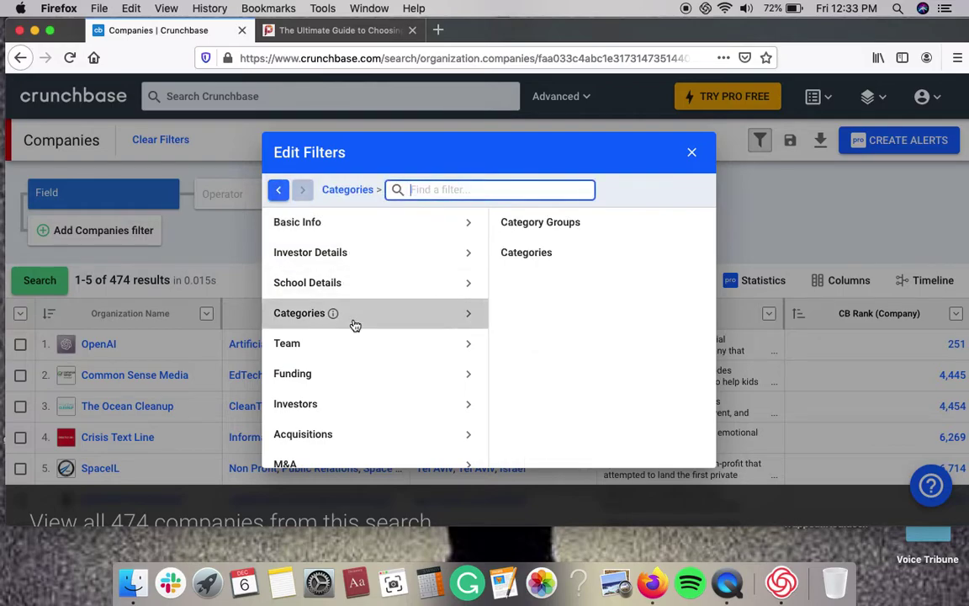
left_click(541, 232)
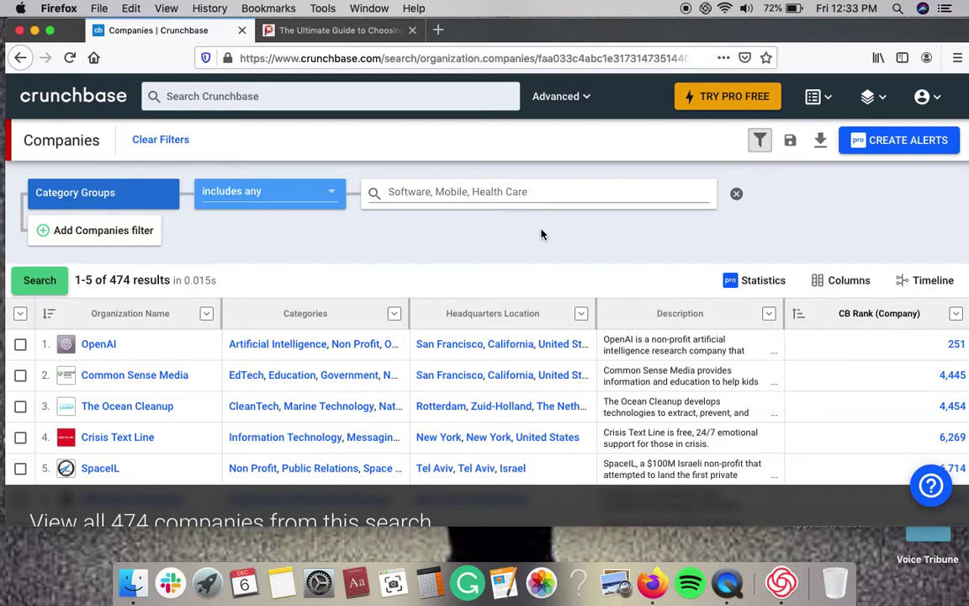
left_click(514, 191)
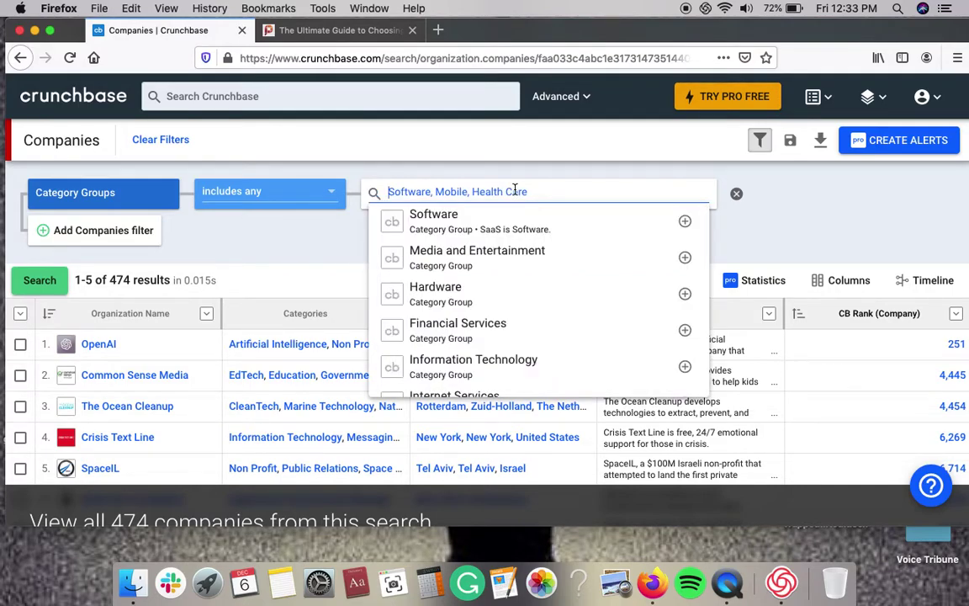
type("He")
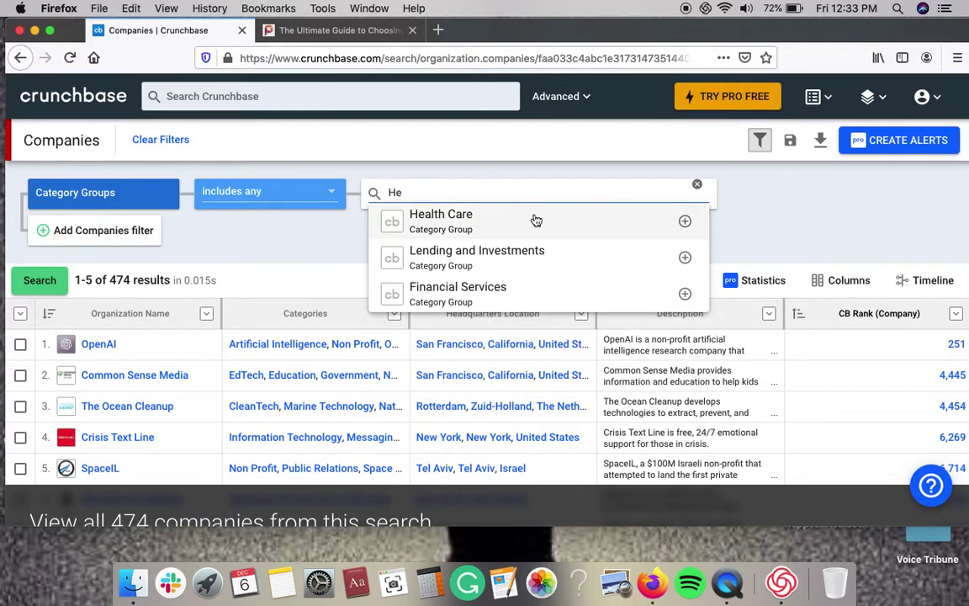
left_click(534, 219)
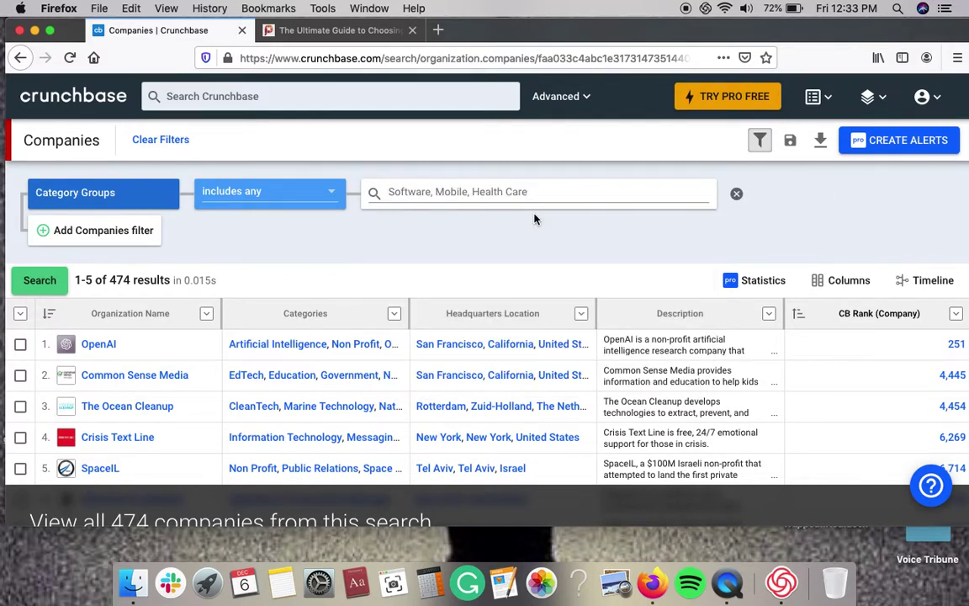
- Add a Company Type filter from the basic information filters and set it to include Non-profit alongside Health Care
left_click(144, 232)
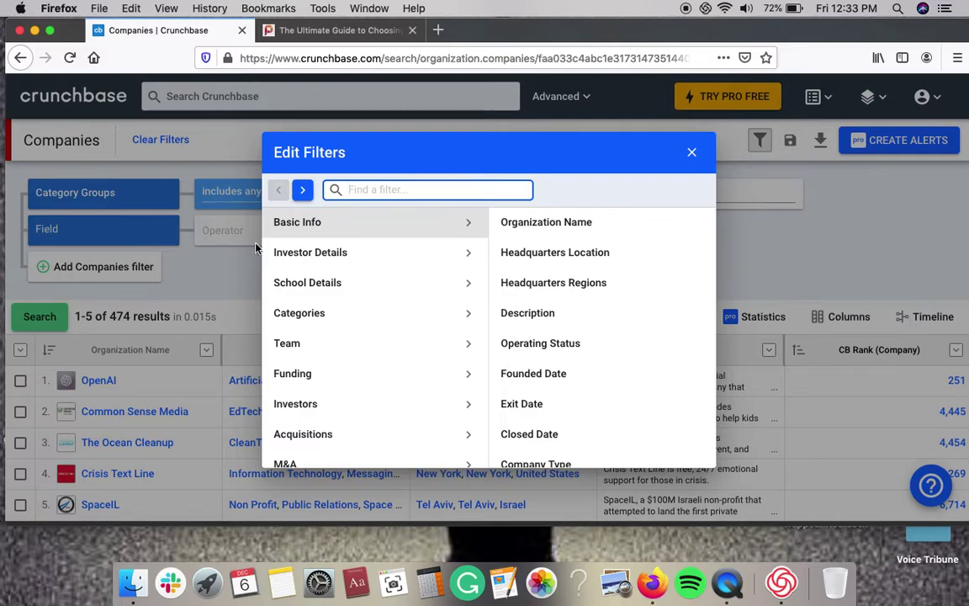
scroll(537, 424, "down", 1)
left_click(537, 442)
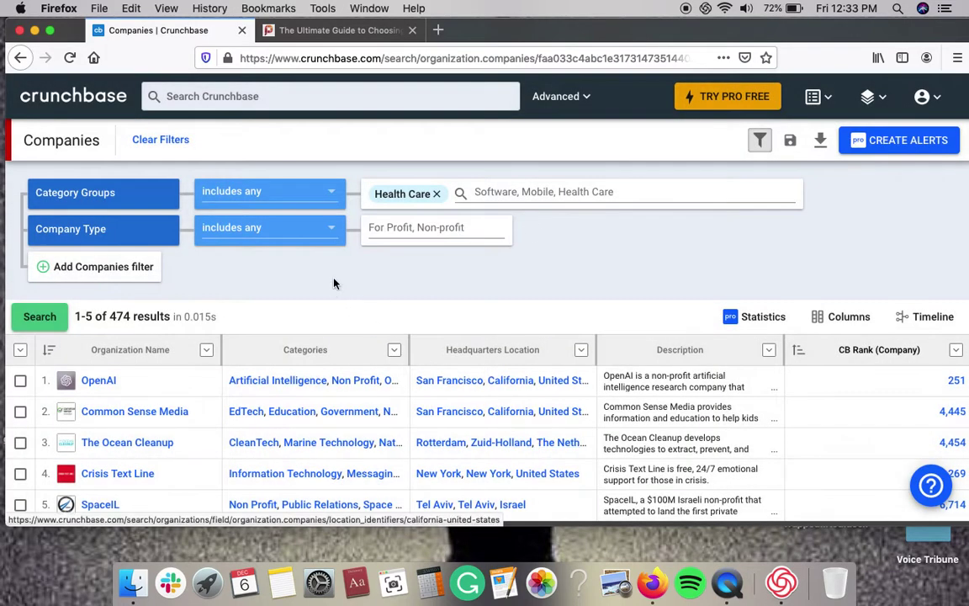
left_click(402, 228)
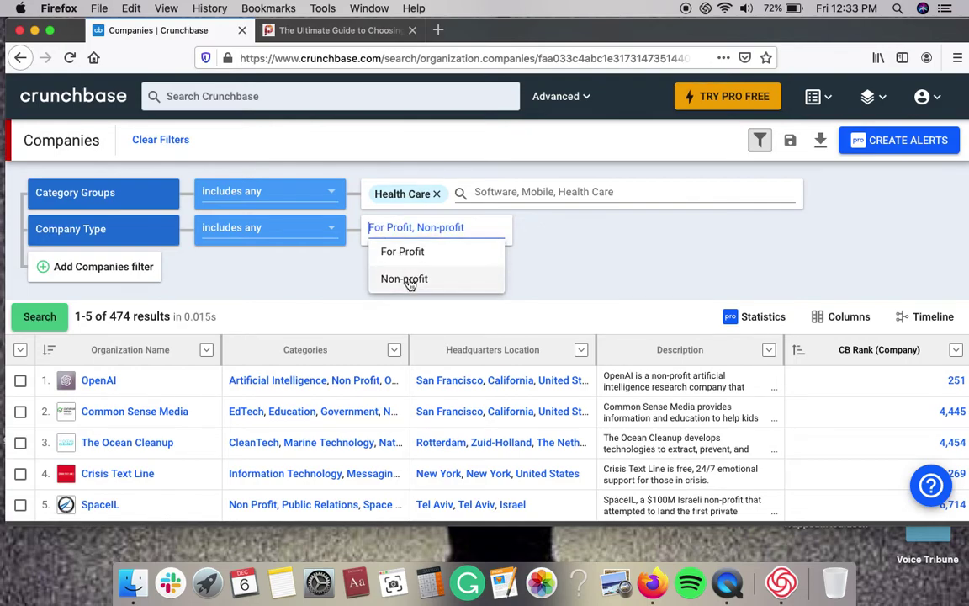
left_click(410, 279)
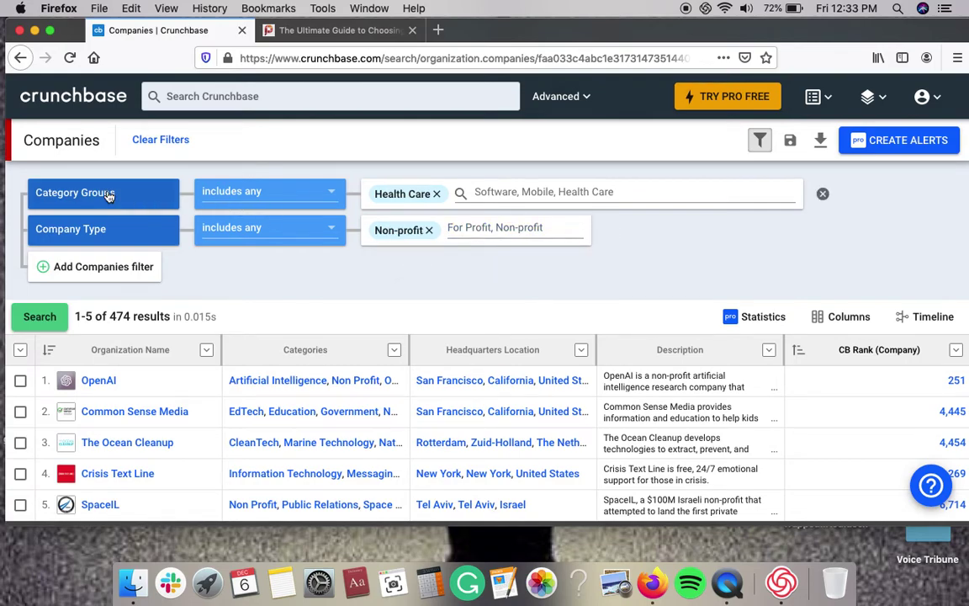
- Add a Headquarters Location filter set to California, run the search and preview CareMessage in the results
left_click(101, 268)
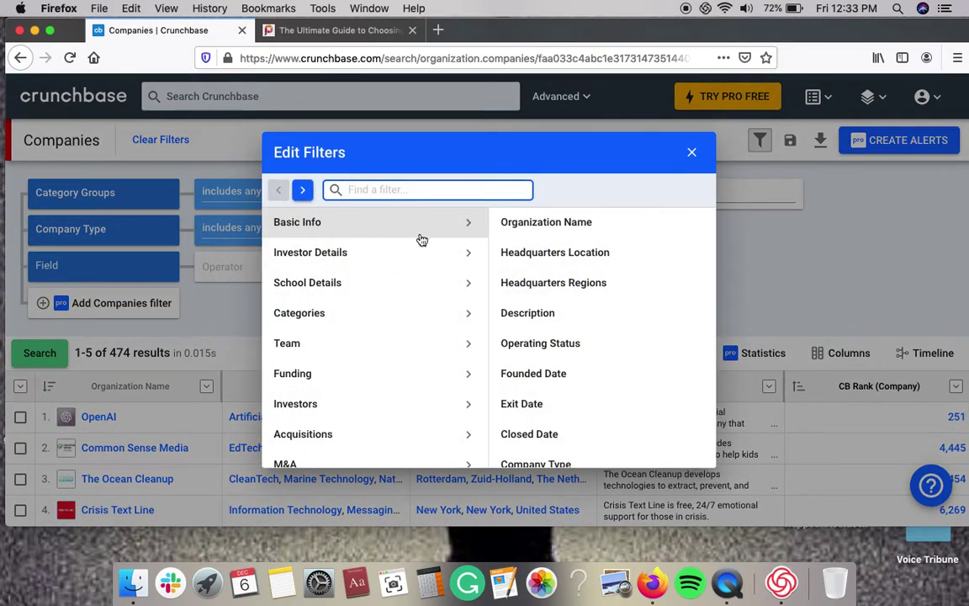
left_click(511, 255)
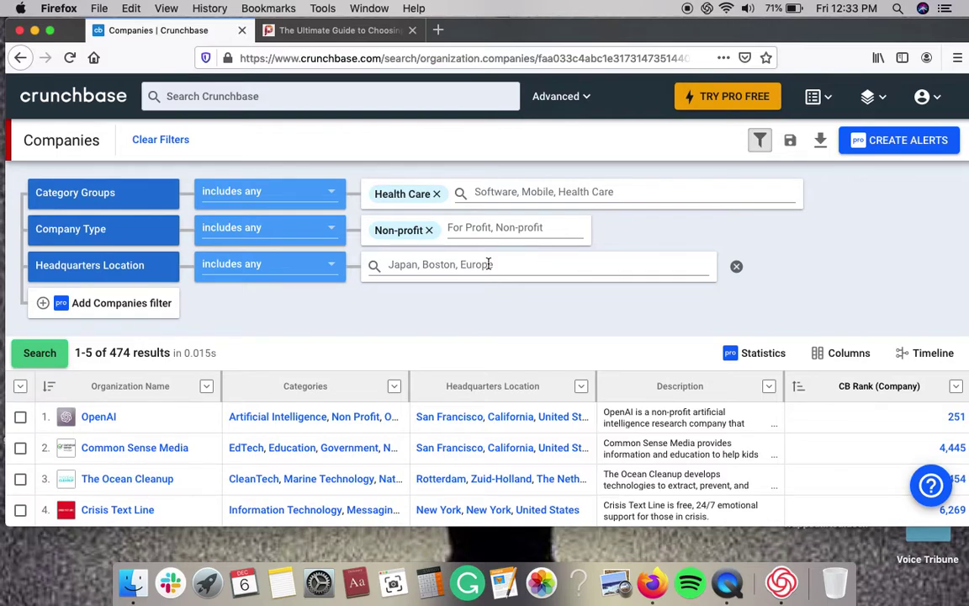
left_click(488, 264)
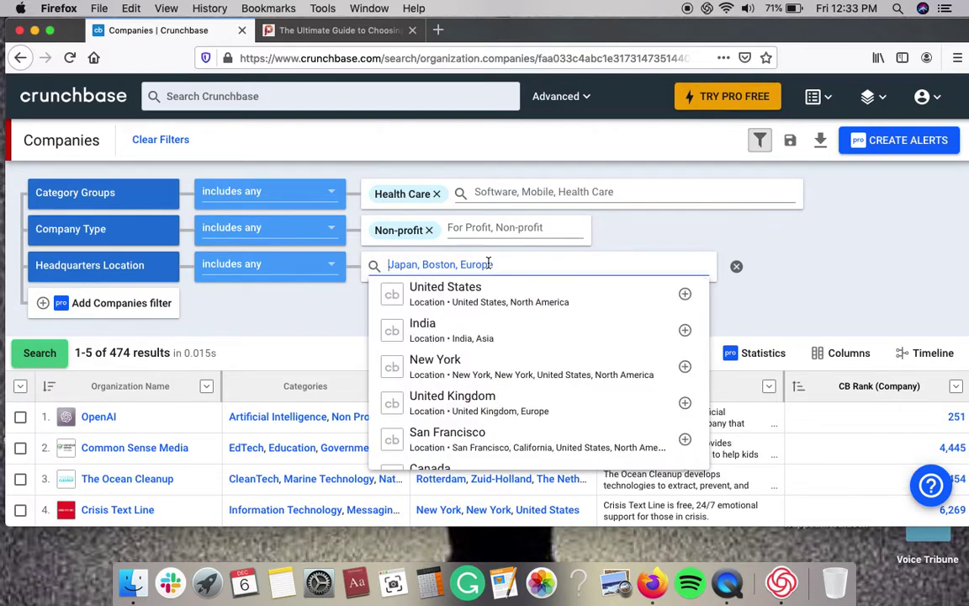
type("Cal")
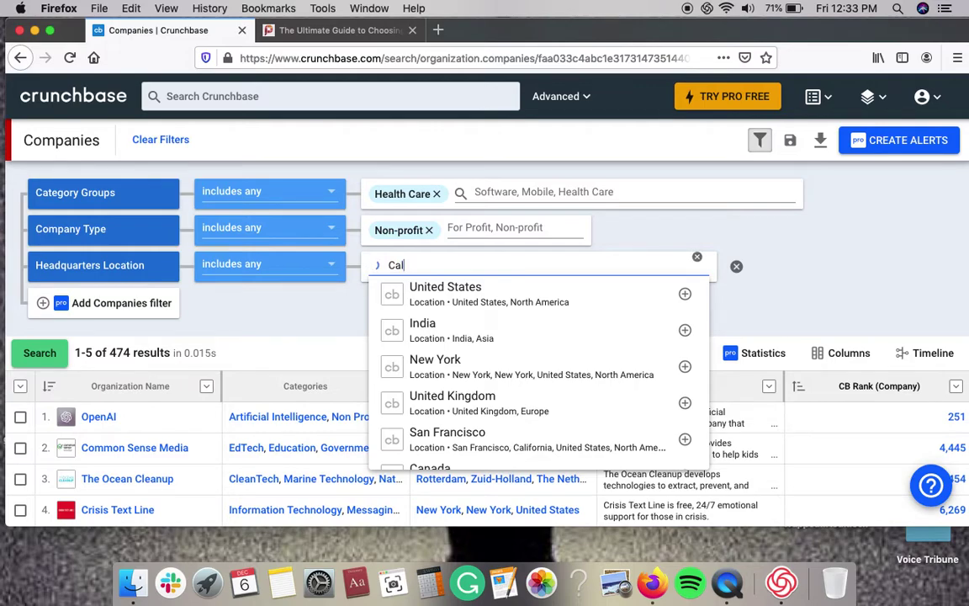
left_click(503, 325)
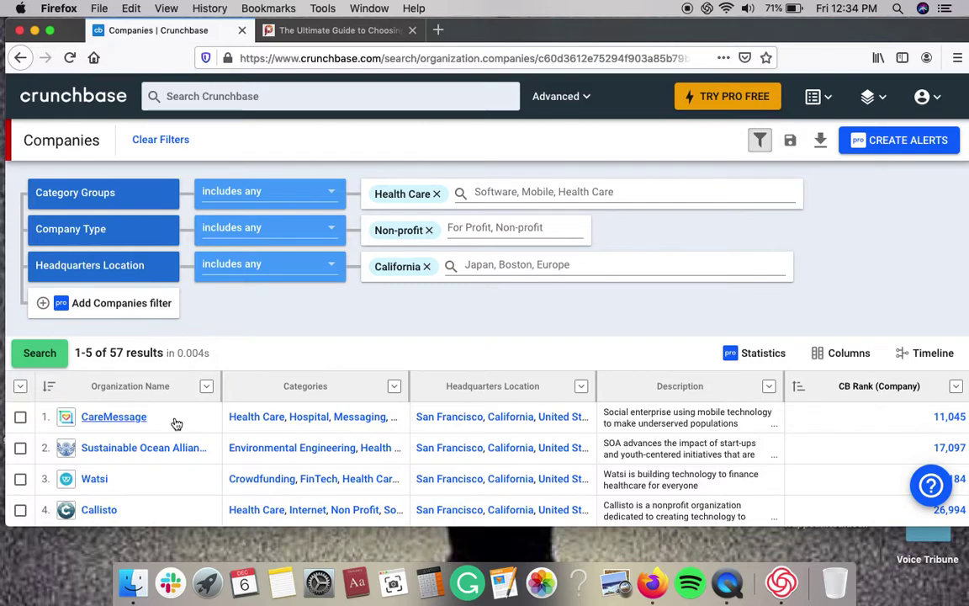
mouse_move(130, 422)
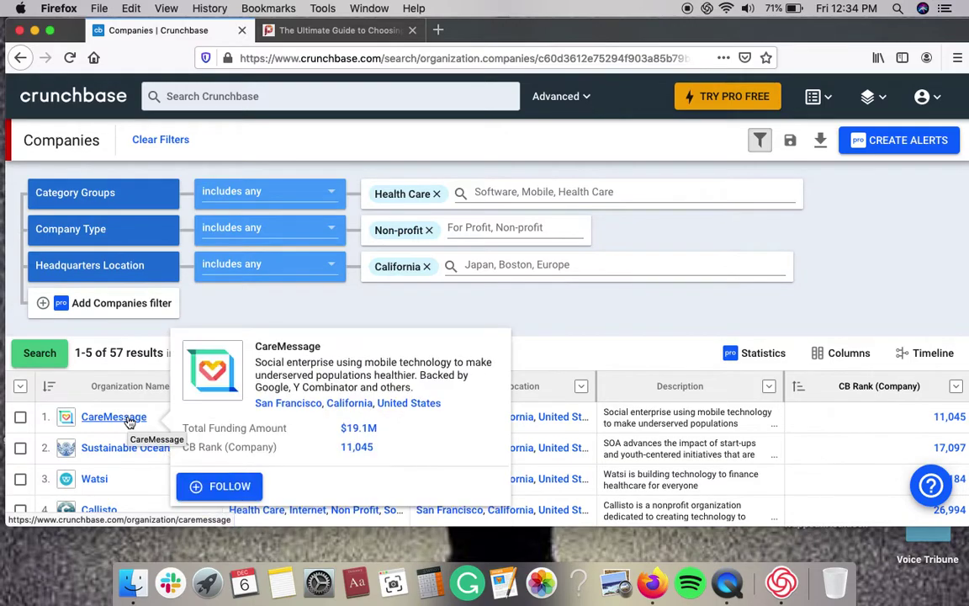